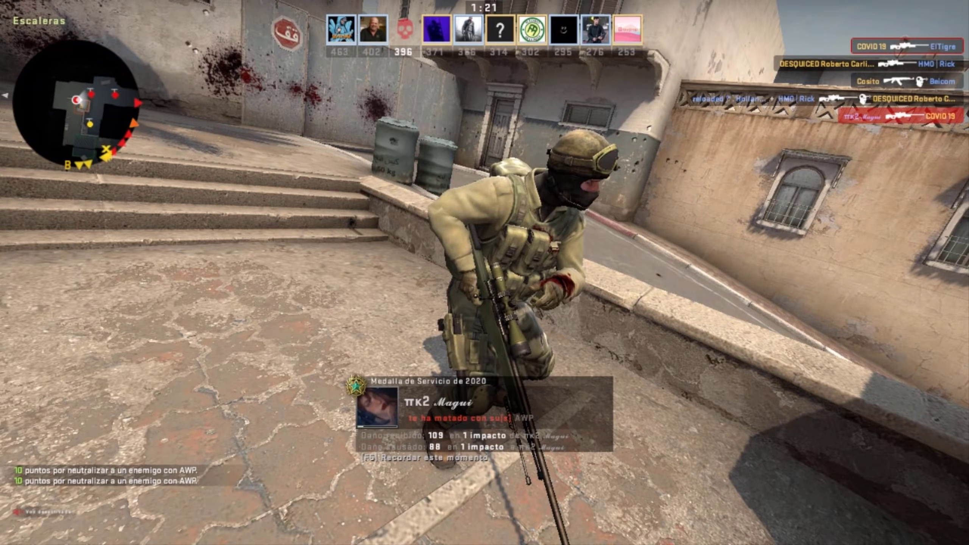
{"action": "key", "text": "w"}
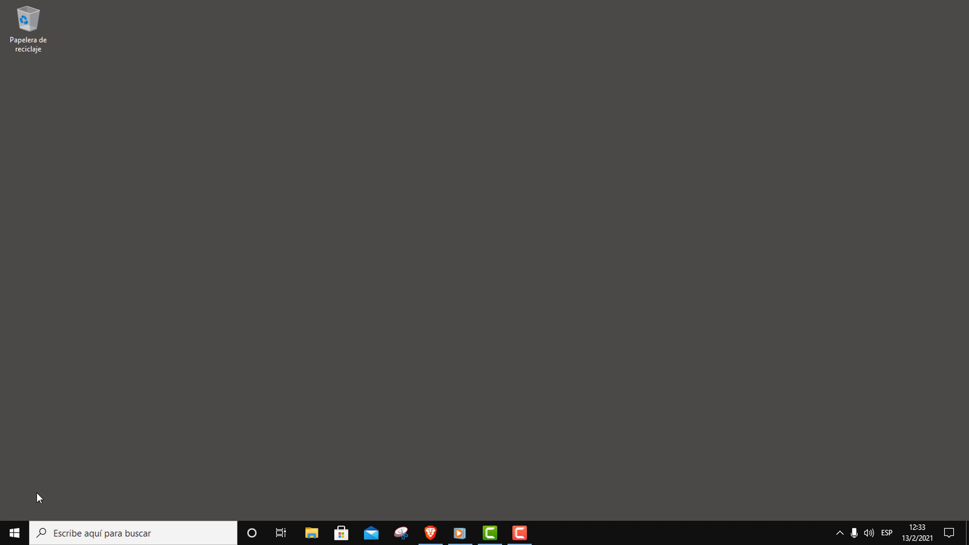
Step: Search Windows for "servicios" and choose the Servicios application
{"action": "left_click", "coordinate": [15, 534]}
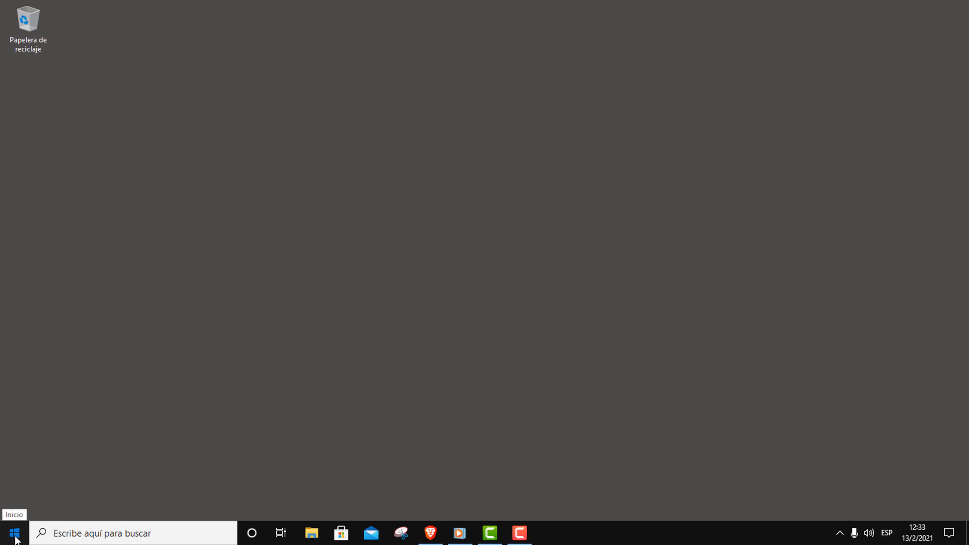
{"action": "type", "text": "servicios"}
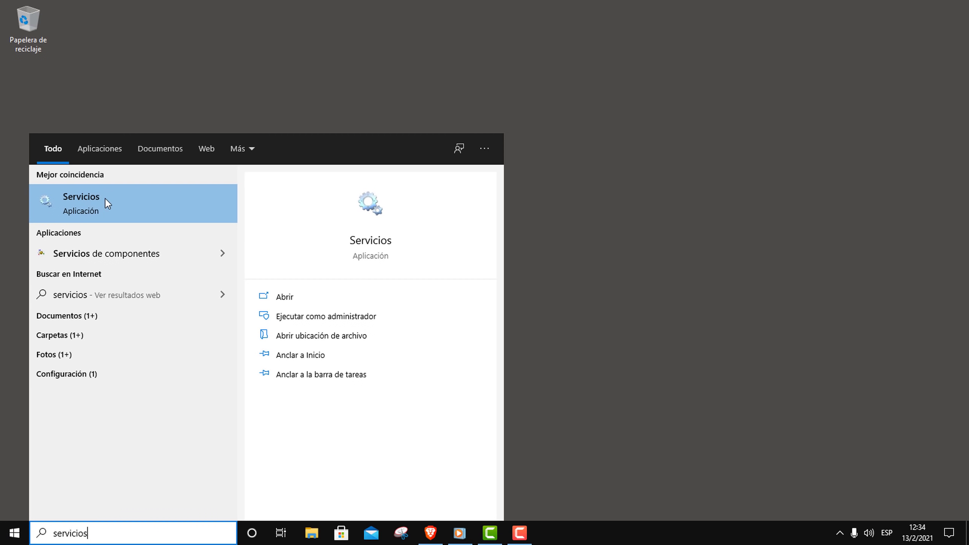
{"action": "left_click", "coordinate": [75, 208]}
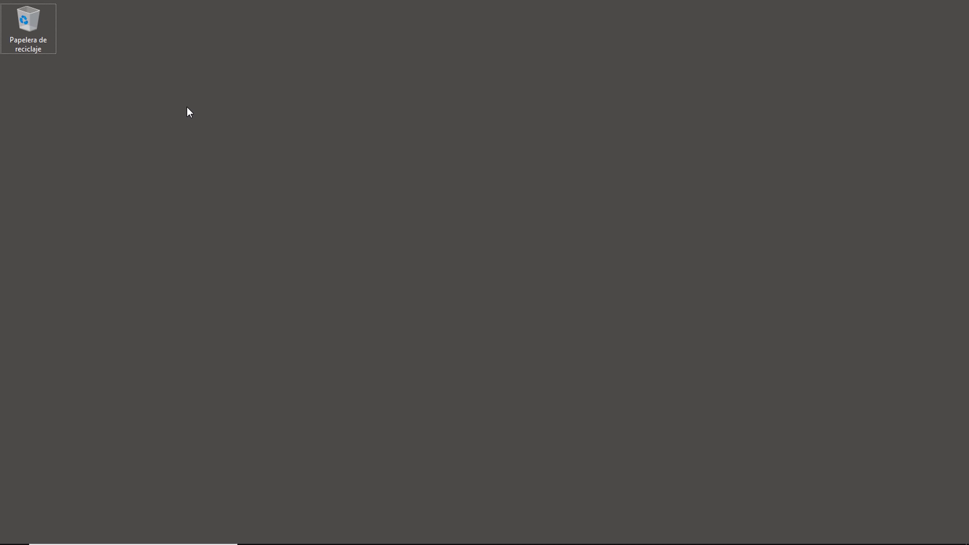
Step: Open the Windows services console by running services.msc
{"action": "key", "text": "super+r"}
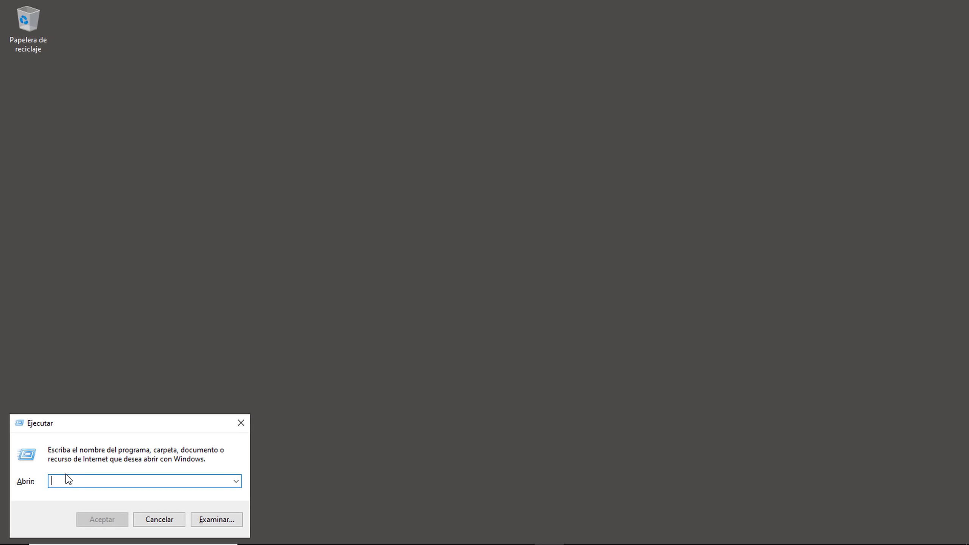
{"action": "type", "text": "services.msc"}
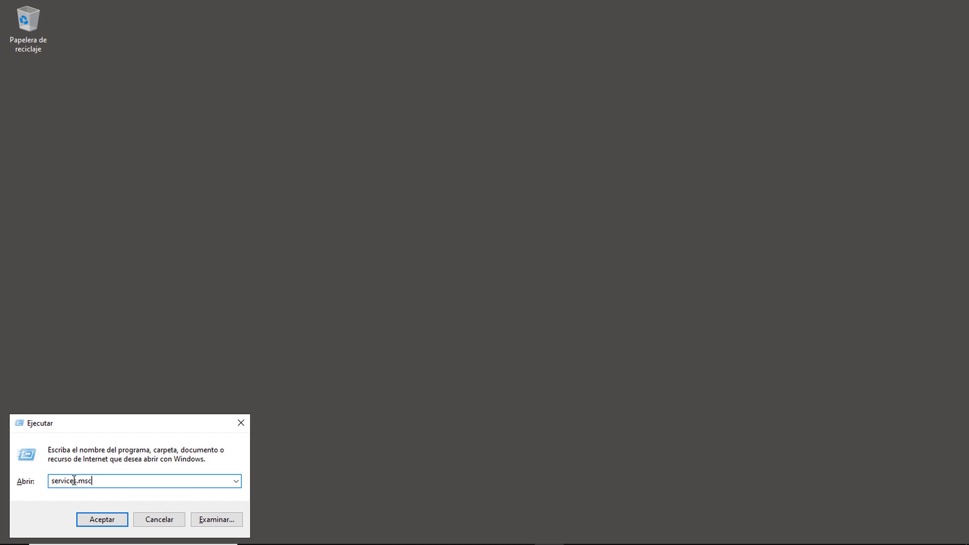
{"action": "left_click", "coordinate": [102, 519]}
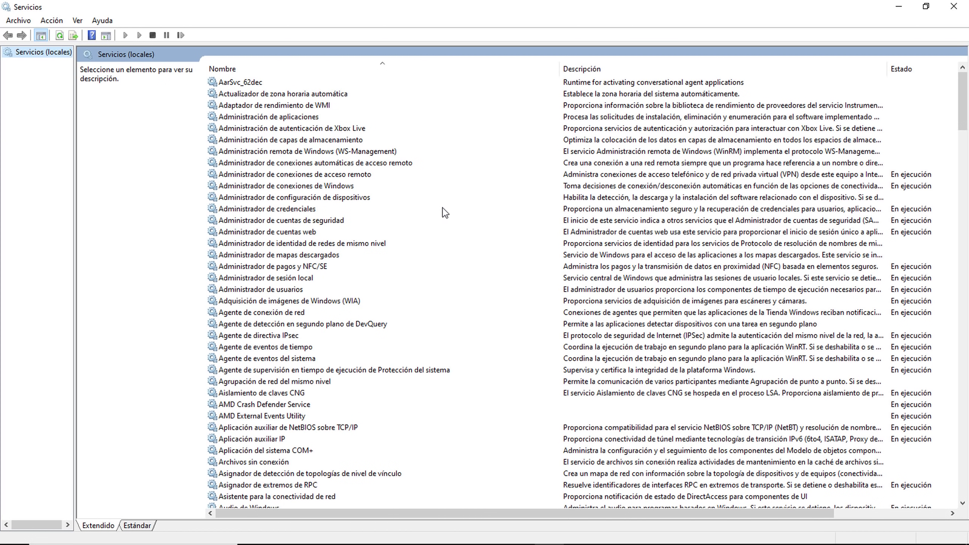
Step: Find the service "Experiencias del usuario y telemetría asociadas" and open its properties
{"action": "left_click", "coordinate": [437, 257]}
{"action": "key", "text": "e"}
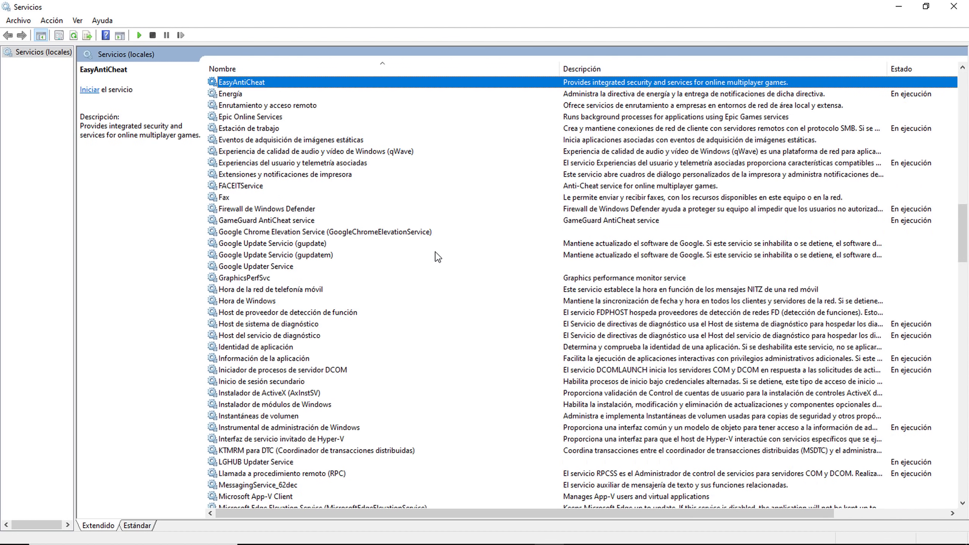
{"action": "left_click", "coordinate": [344, 164]}
{"action": "right_click", "coordinate": [341, 170]}
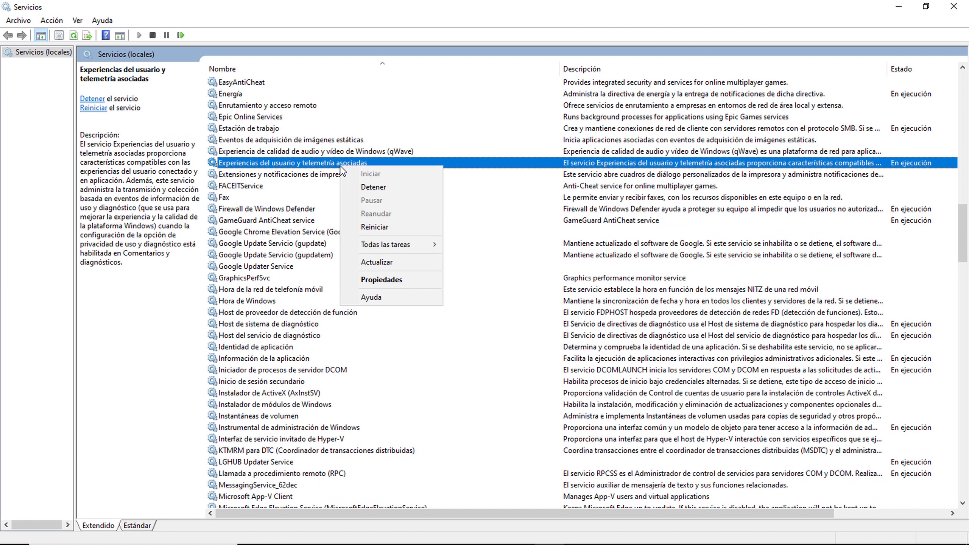
{"action": "left_click", "coordinate": [381, 280]}
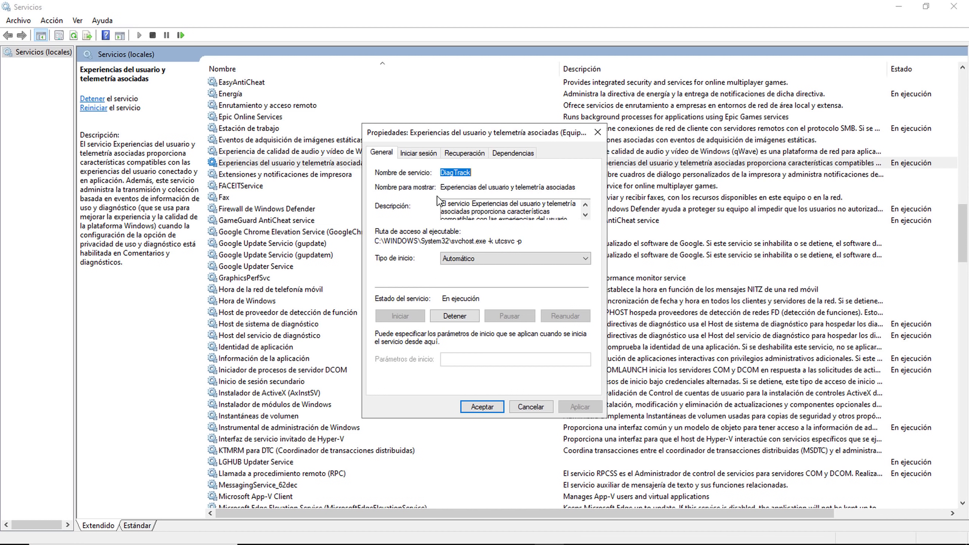
Step: Stop the DiagTrack service, set its startup type to Deshabilitado and apply the change
{"action": "left_click", "coordinate": [460, 316]}
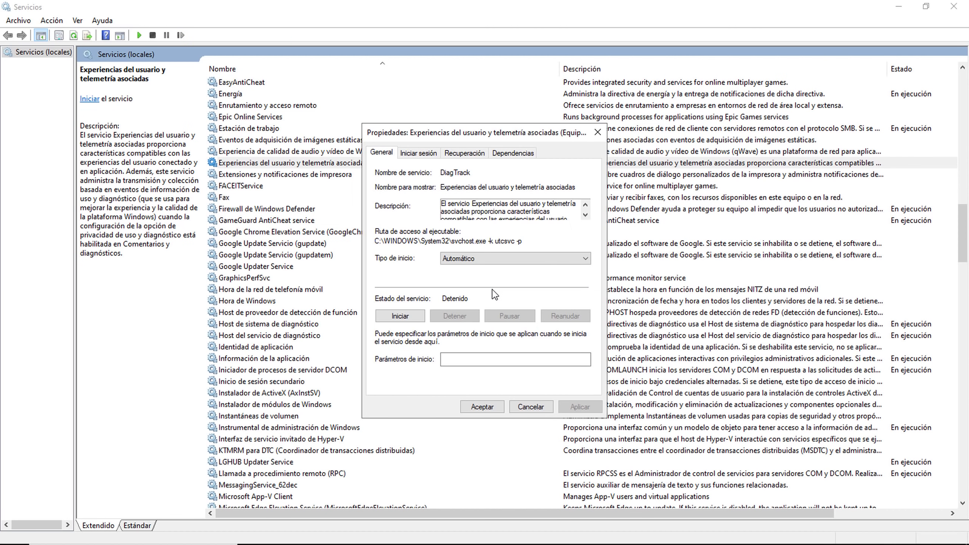
{"action": "left_click", "coordinate": [500, 259]}
{"action": "left_click", "coordinate": [494, 294]}
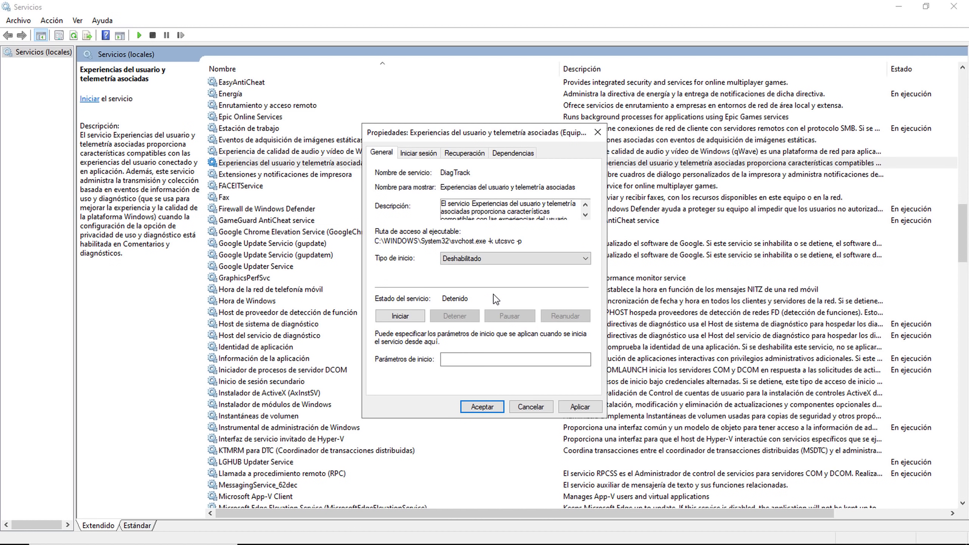
{"action": "left_click", "coordinate": [578, 407]}
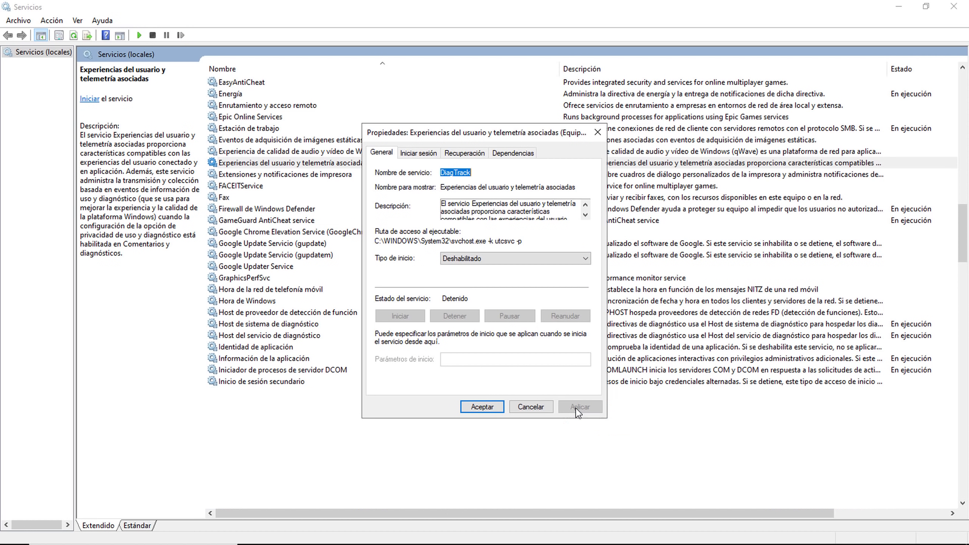
{"action": "left_click", "coordinate": [482, 407]}
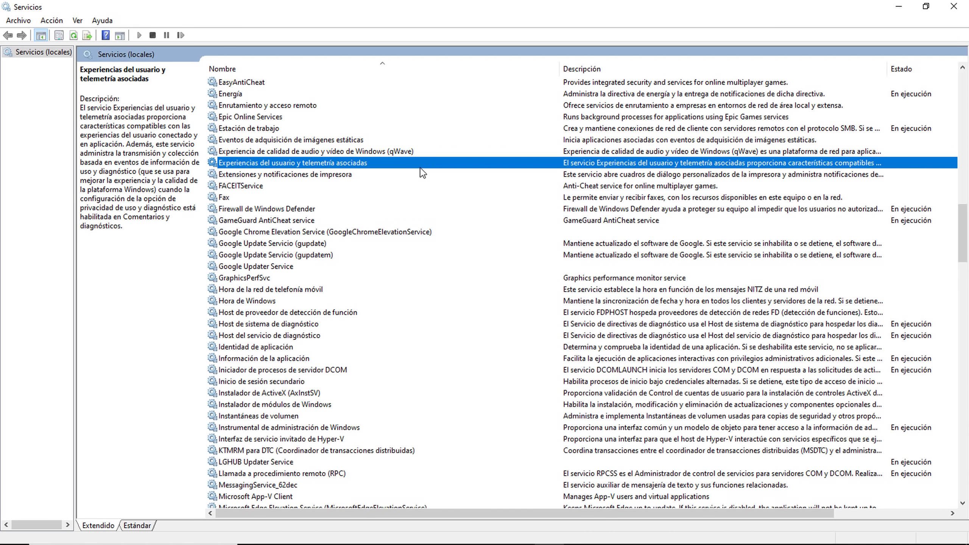
Step: Find the service "Servicio de enrutamiento de mensajes de inserción del Protocolo de aplicación inalámbrica (WAP)" and open its properties
{"action": "key", "text": "s"}
{"action": "key", "text": "Down"}
{"action": "key", "text": "Down"}
{"action": "key", "text": "Down"}
{"action": "key", "text": "Down"}
{"action": "key", "text": "Down"}
{"action": "key", "text": "Down"}
{"action": "key", "text": "Down"}
{"action": "key", "text": "Down"}
{"action": "key", "text": "Down"}
{"action": "key", "text": "Down"}
{"action": "key", "text": "Down"}
{"action": "key", "text": "Down"}
{"action": "key", "text": "Down"}
{"action": "key", "text": "Down"}
{"action": "key", "text": "Down"}
{"action": "key", "text": "Down"}
{"action": "key", "text": "Down"}
{"action": "key", "text": "Down"}
{"action": "key", "text": "Down"}
{"action": "key", "text": "Down"}
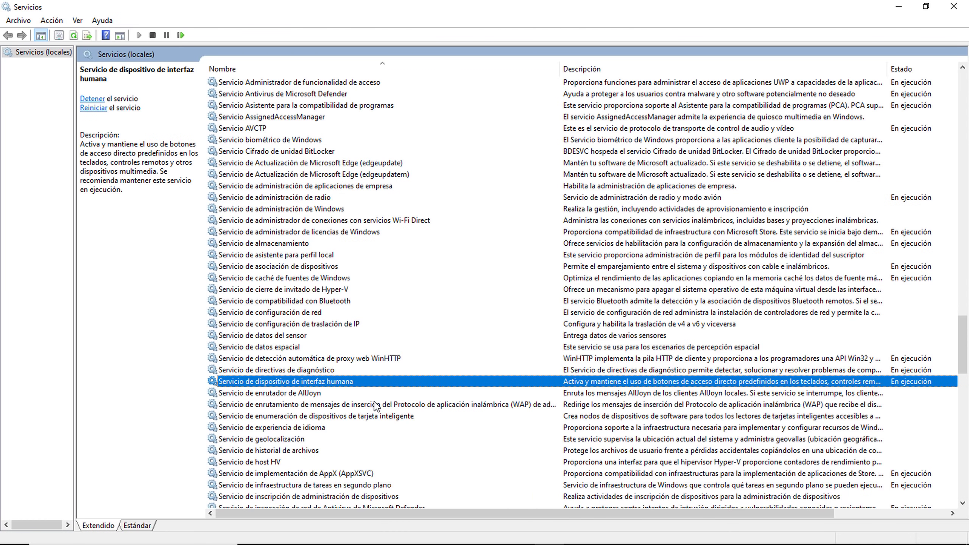
{"action": "left_click", "coordinate": [386, 406]}
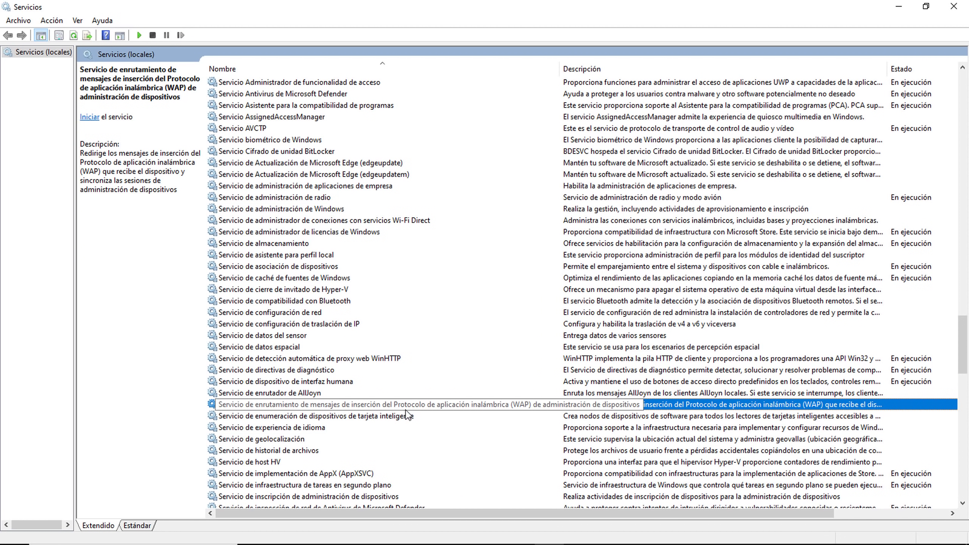
{"action": "right_click", "coordinate": [427, 407]}
{"action": "left_click", "coordinate": [459, 382]}
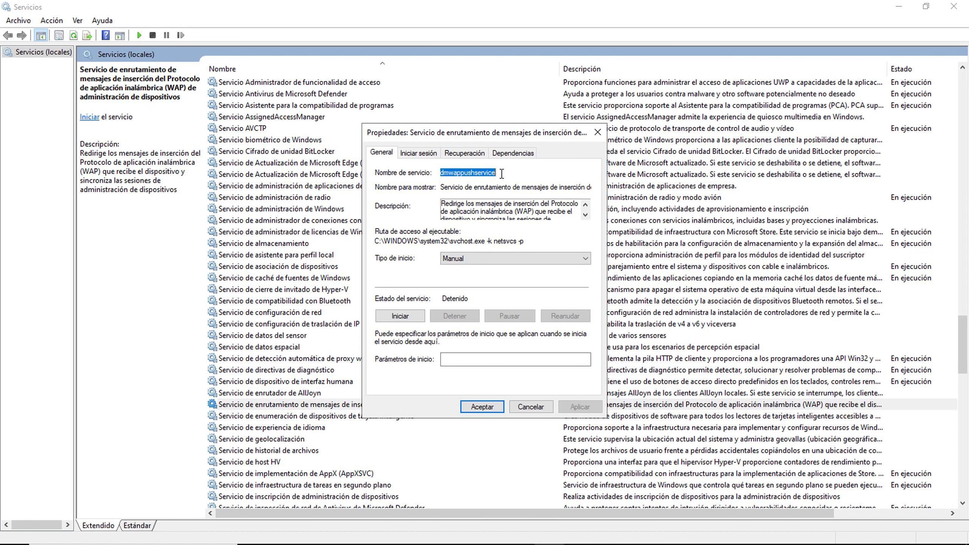
Step: Set the startup type of dmwappushservice to Deshabilitado and apply the change
{"action": "left_click", "coordinate": [489, 259]}
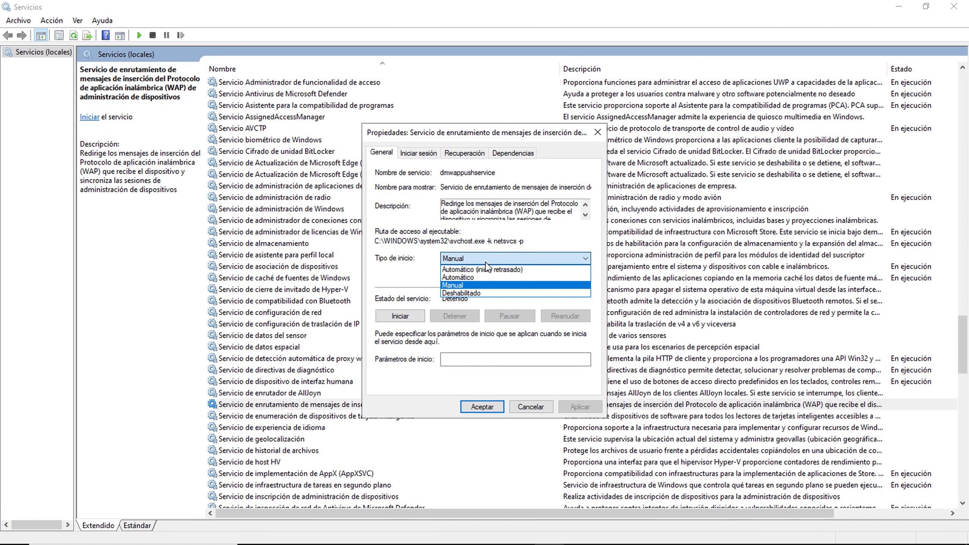
{"action": "left_click", "coordinate": [480, 296]}
{"action": "left_click", "coordinate": [575, 407]}
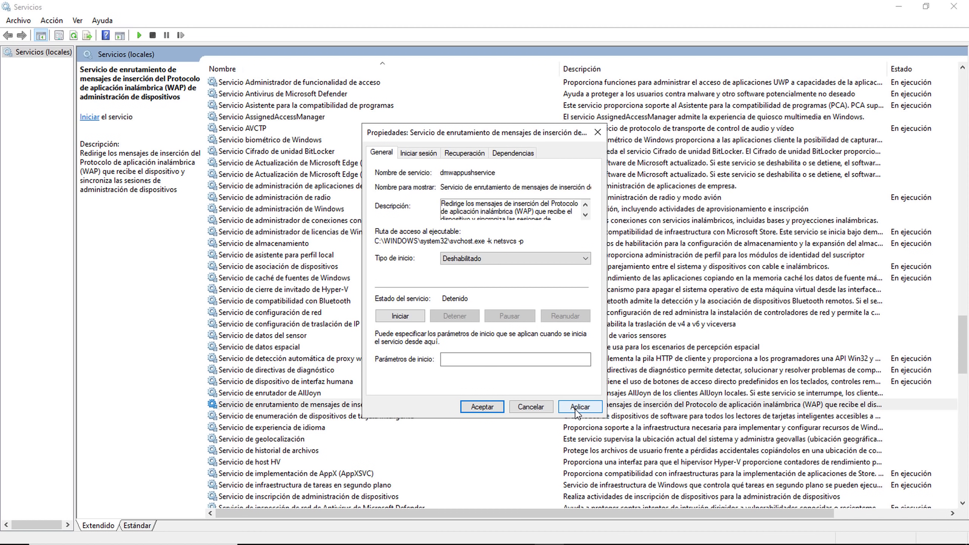
{"action": "left_click", "coordinate": [482, 407]}
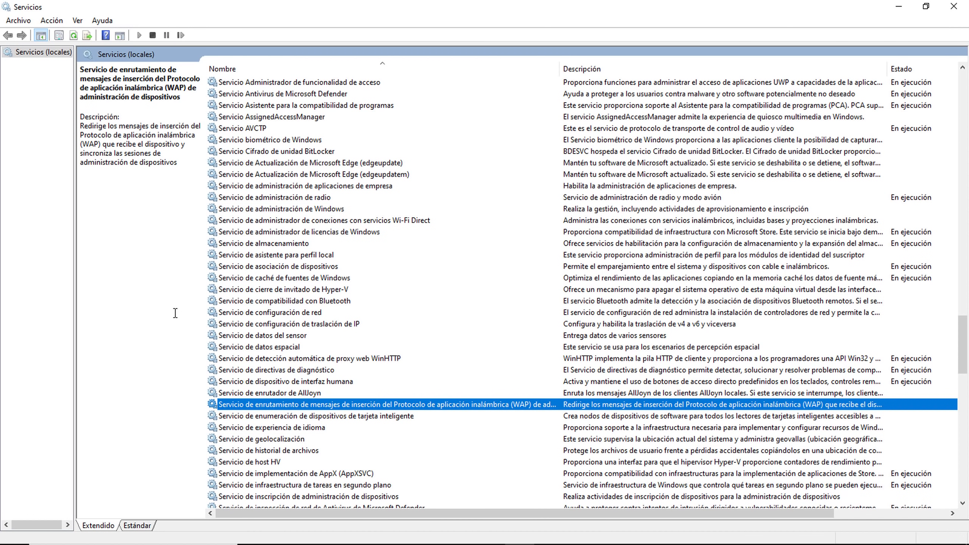
Step: Switch to the Registry Editor by searching Windows for "ed" and opening Editor del Registro
{"action": "key", "text": "super"}
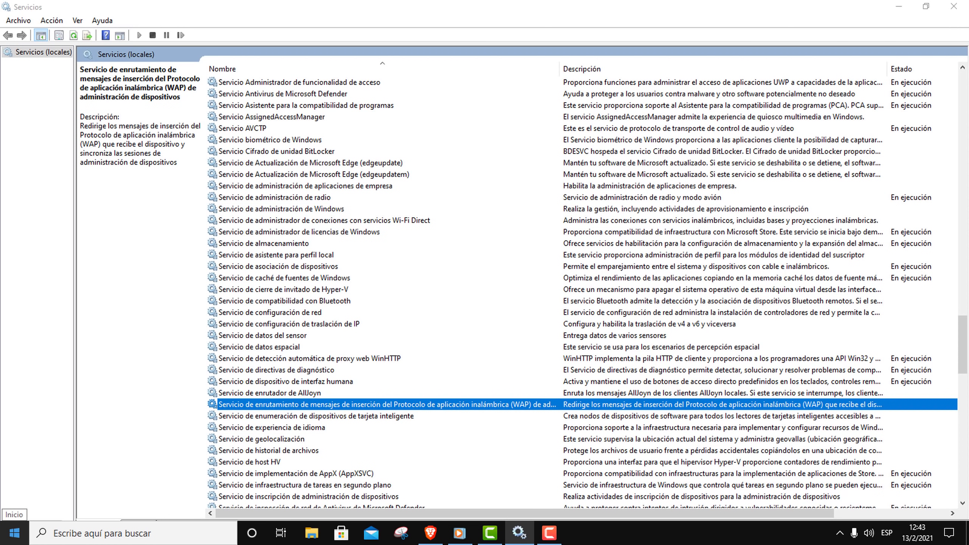
{"action": "type", "text": "ed"}
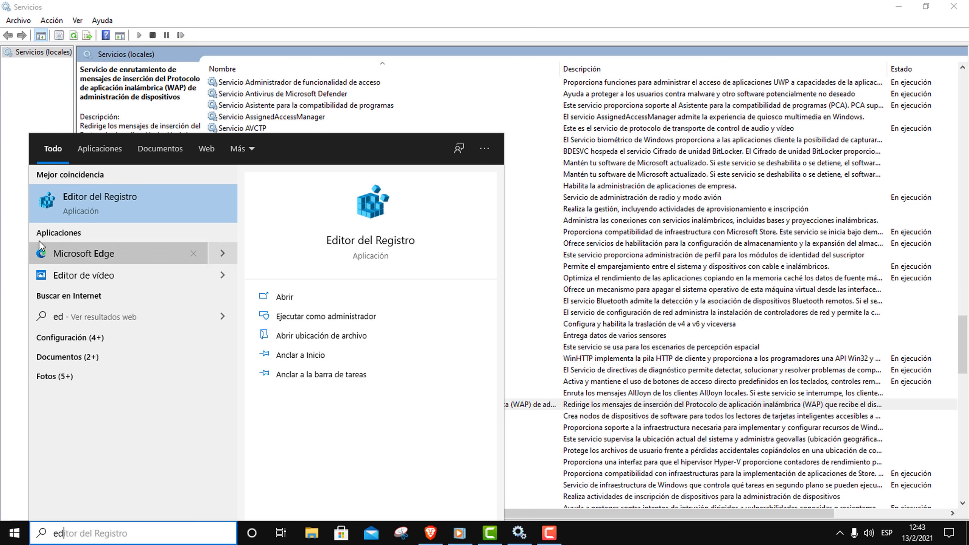
{"action": "left_click", "coordinate": [109, 199]}
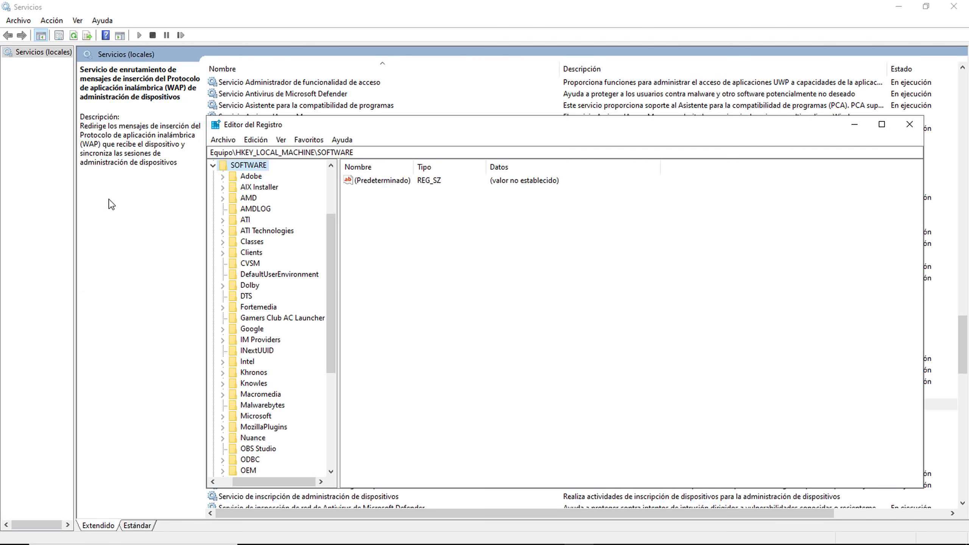
Step: Navigate to the registry key HKEY_LOCAL_MACHINE\SOFTWARE\Policies\Microsoft\Windows\DataCollection
{"action": "left_click", "coordinate": [213, 165]}
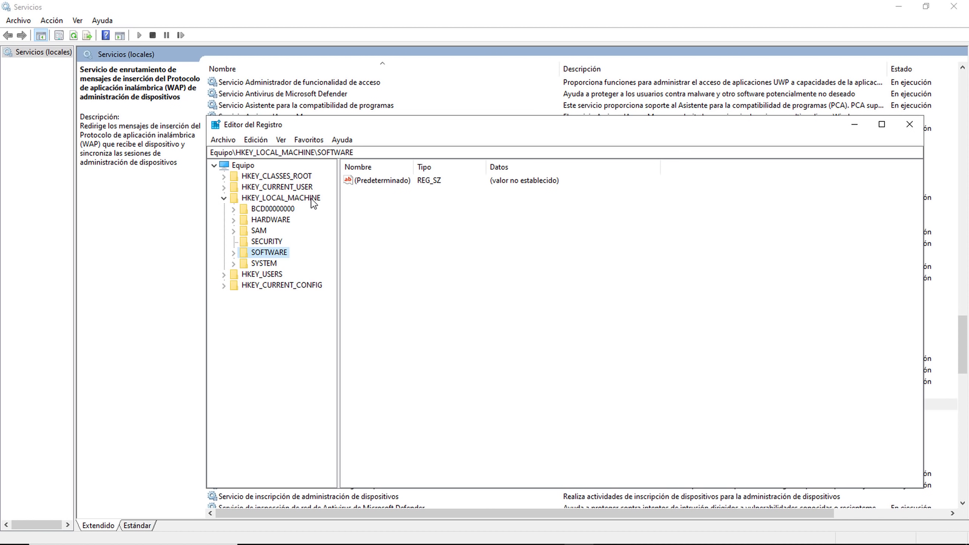
{"action": "left_click", "coordinate": [233, 253]}
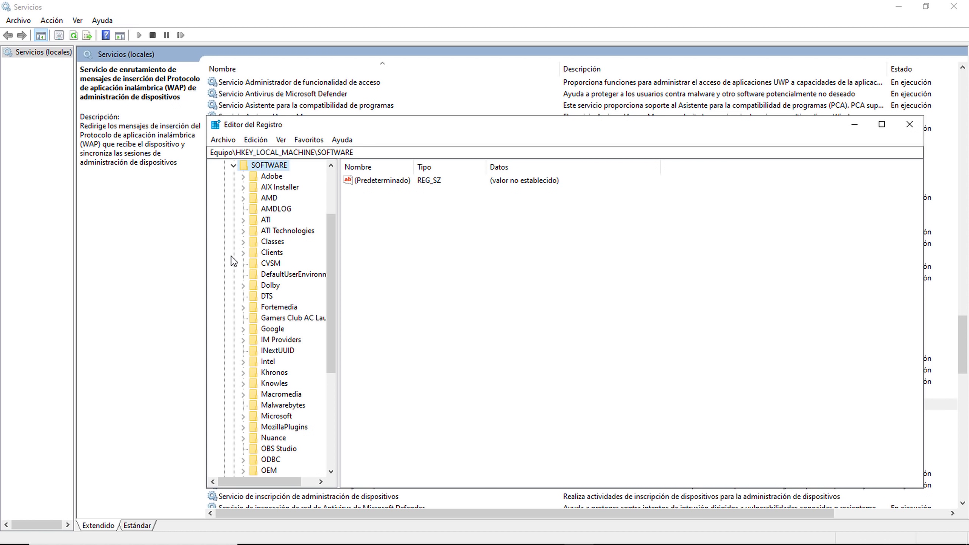
{"action": "scroll", "coordinate": [263, 336], "scroll_direction": "down", "scroll_amount": 2}
{"action": "scroll", "coordinate": [262, 336], "scroll_direction": "down", "scroll_amount": 3}
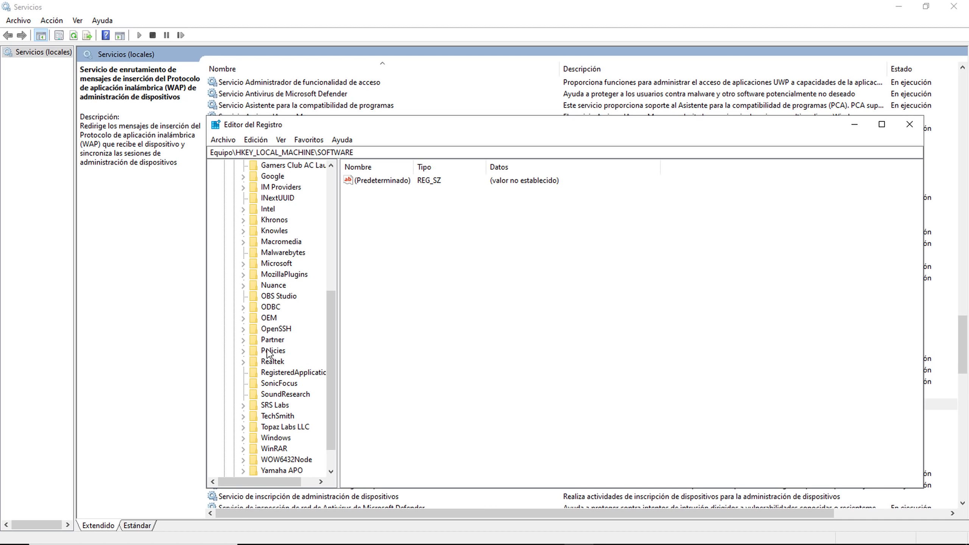
{"action": "left_click", "coordinate": [244, 351]}
{"action": "left_click", "coordinate": [253, 362]}
{"action": "scroll", "coordinate": [255, 365], "scroll_direction": "down", "scroll_amount": 2}
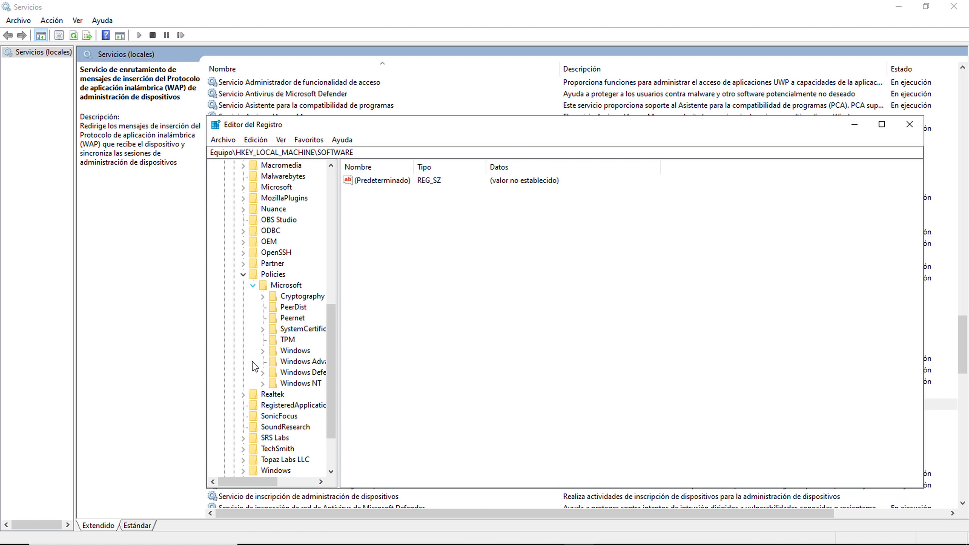
{"action": "left_click", "coordinate": [263, 351]}
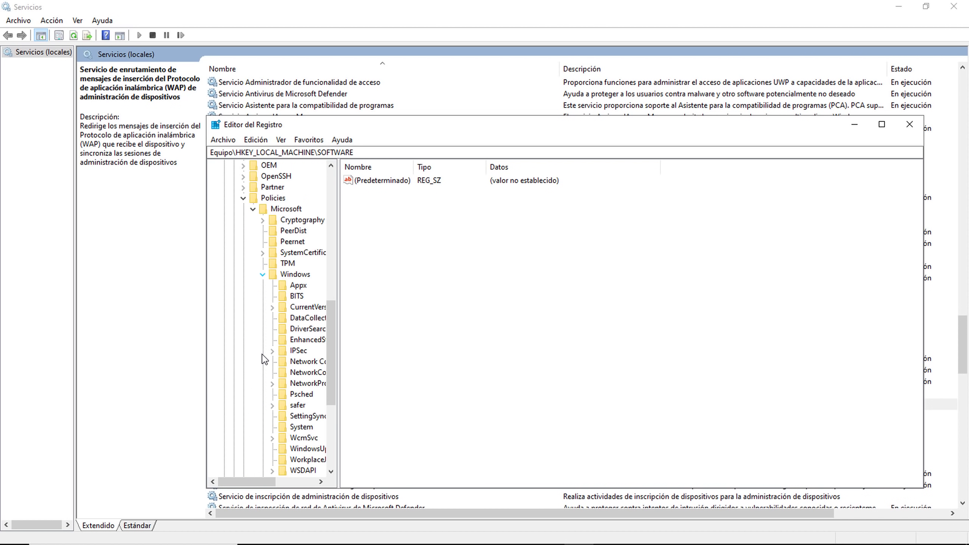
{"action": "left_click", "coordinate": [306, 322]}
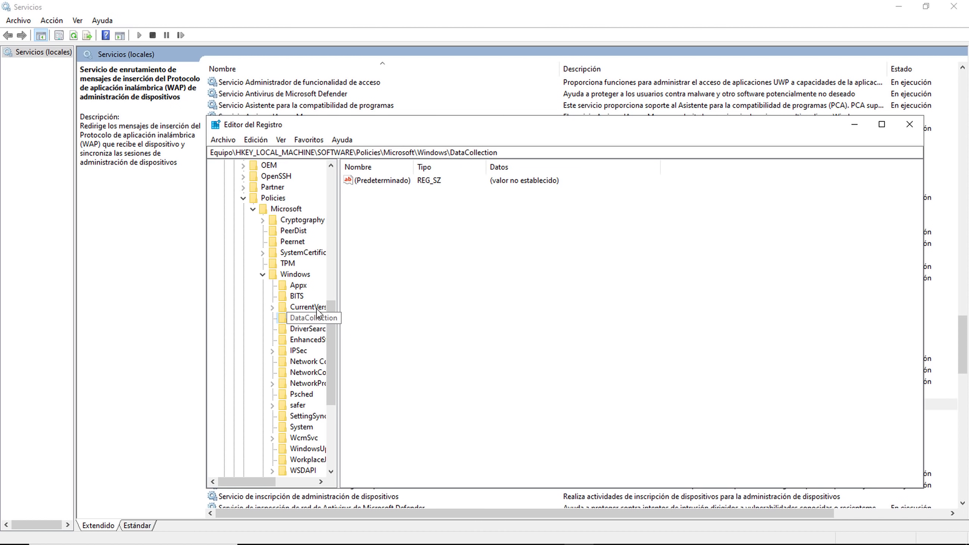
Step: Create a 32-bit DWORD value named AllowTelemetry in the DataCollection key
{"action": "right_click", "coordinate": [413, 242]}
{"action": "mouse_move", "coordinate": [430, 252]}
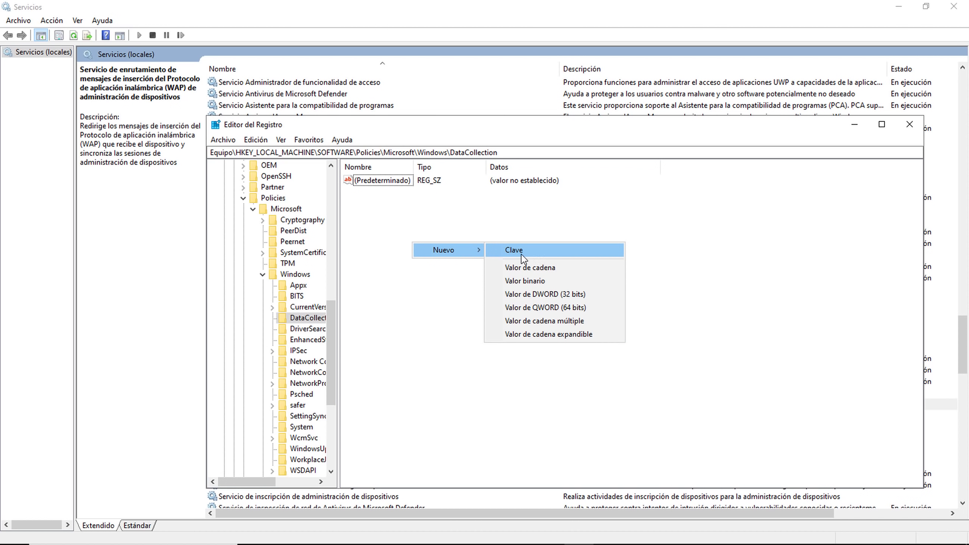
{"action": "left_click", "coordinate": [553, 299]}
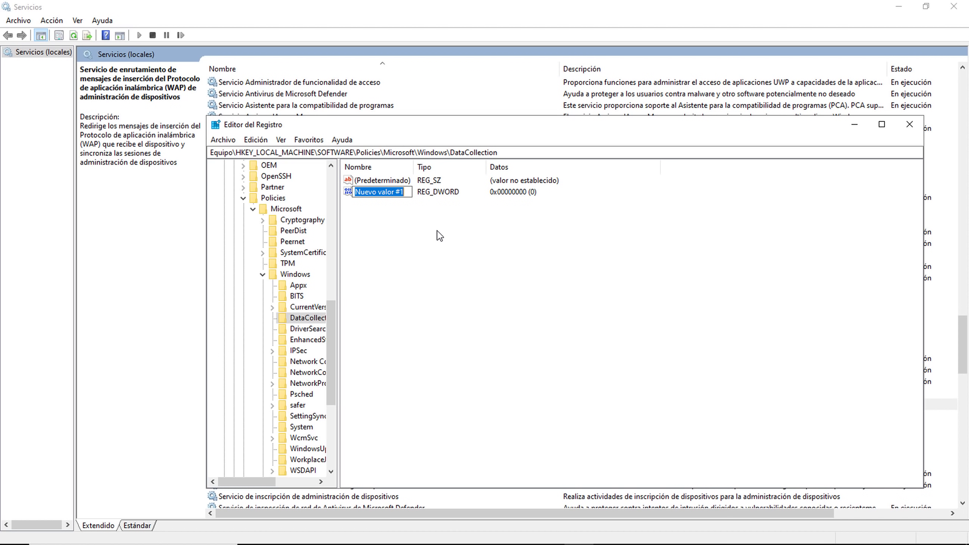
{"action": "type", "text": "AllowTelemetry"}
{"action": "key", "text": "Return"}
Step: Edit the AllowTelemetry value and accept 0 in hexadecimal as its data
{"action": "right_click", "coordinate": [380, 192]}
{"action": "left_click", "coordinate": [409, 199]}
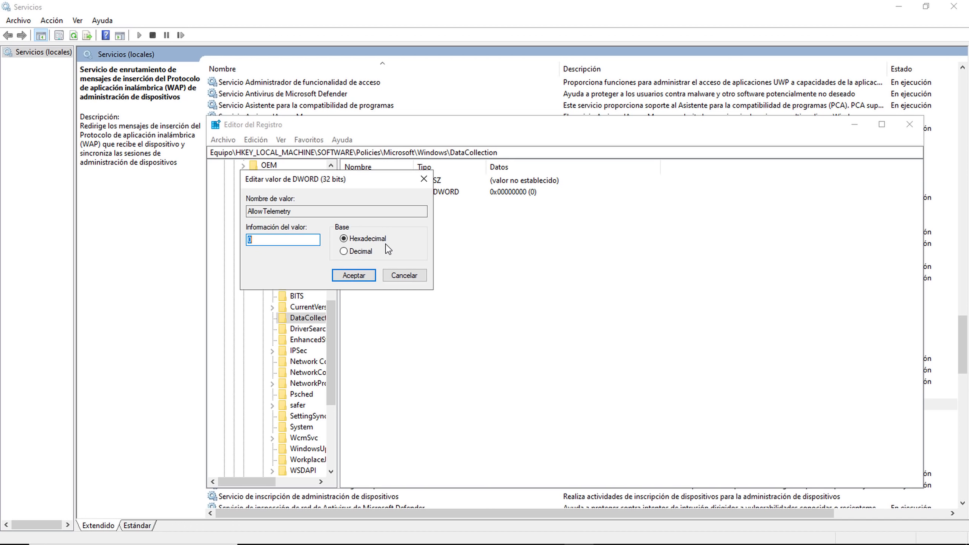
{"action": "left_click", "coordinate": [353, 275]}
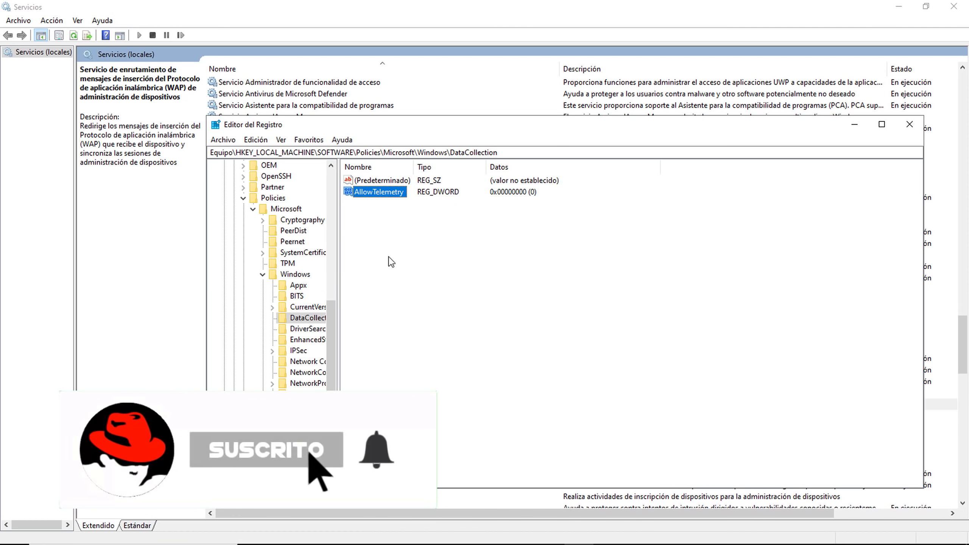
{"action": "left_click", "coordinate": [547, 266]}
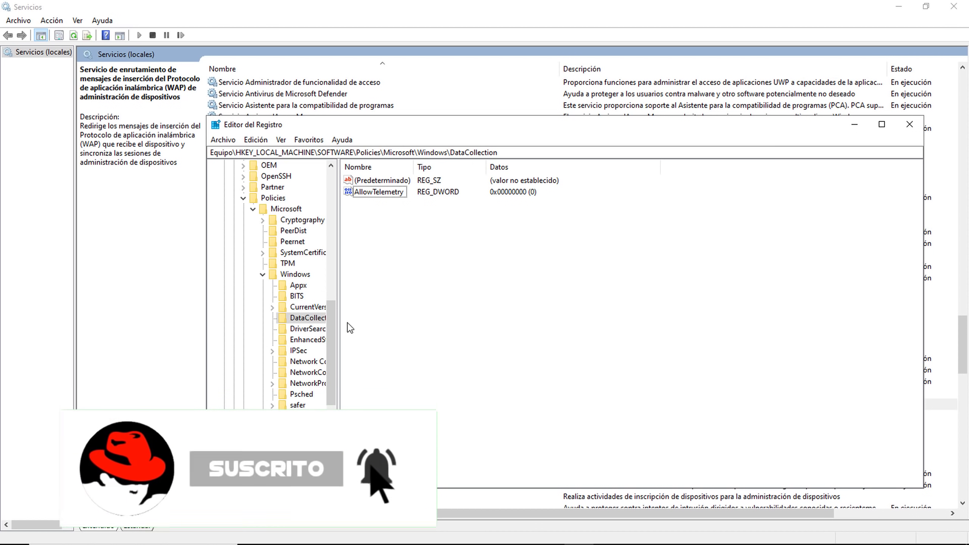
Step: Switch to the Local Group Policy Editor by running gpedit.msc, and maximize its window
{"action": "mouse_move", "coordinate": [4, 533]}
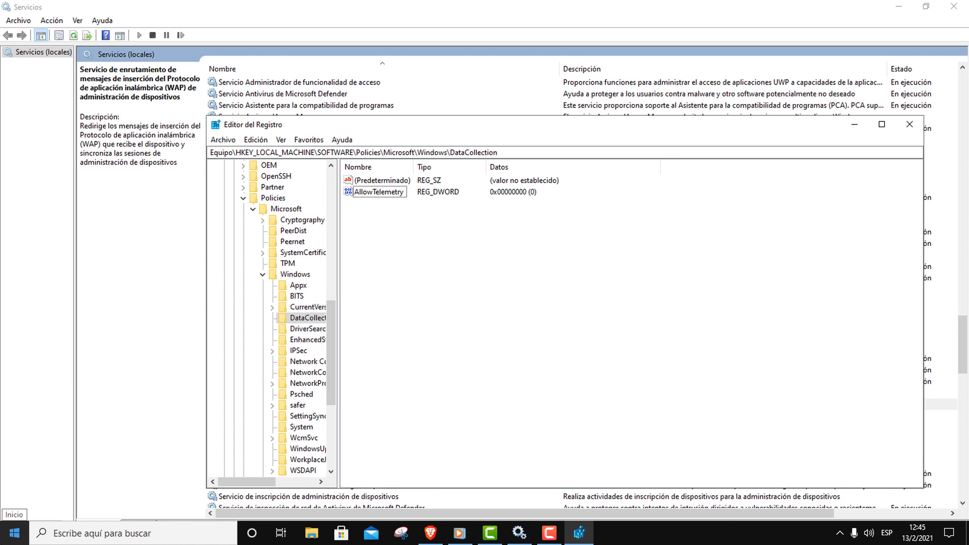
{"action": "right_click", "coordinate": [8, 532]}
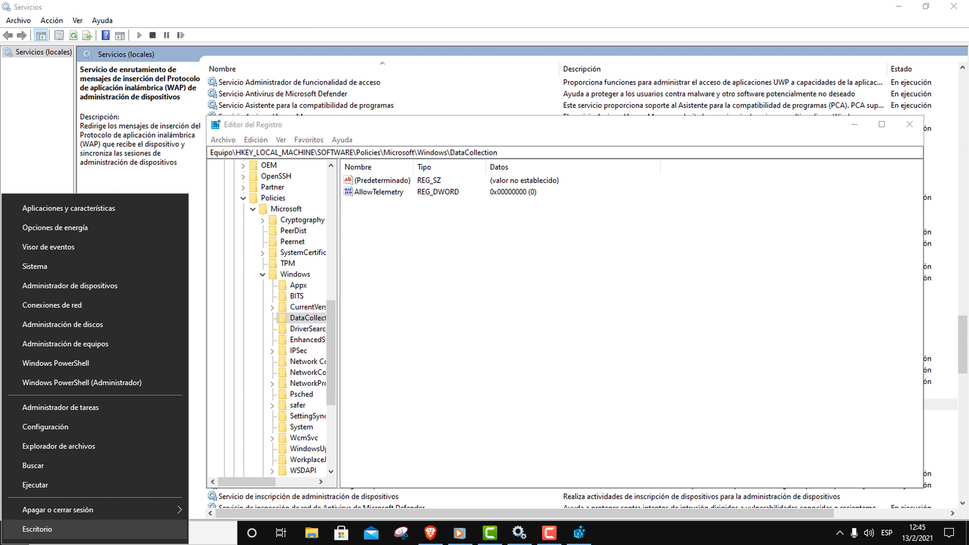
{"action": "left_click", "coordinate": [40, 493]}
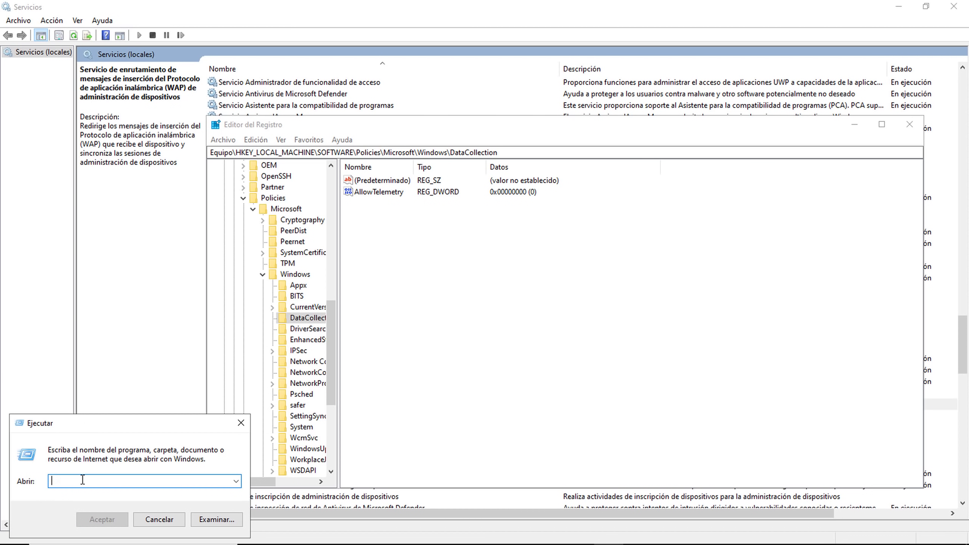
{"action": "type", "text": "gpedit.msc"}
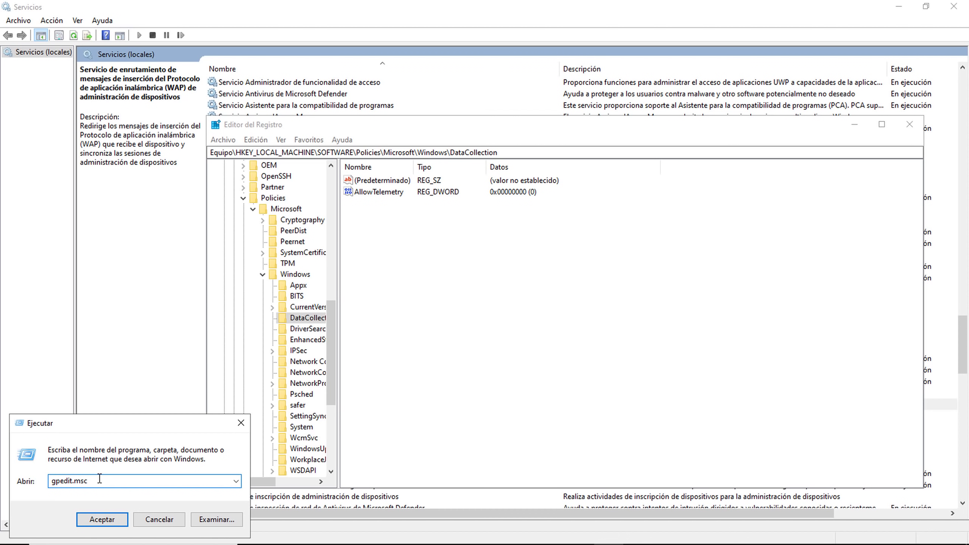
{"action": "left_click", "coordinate": [100, 518]}
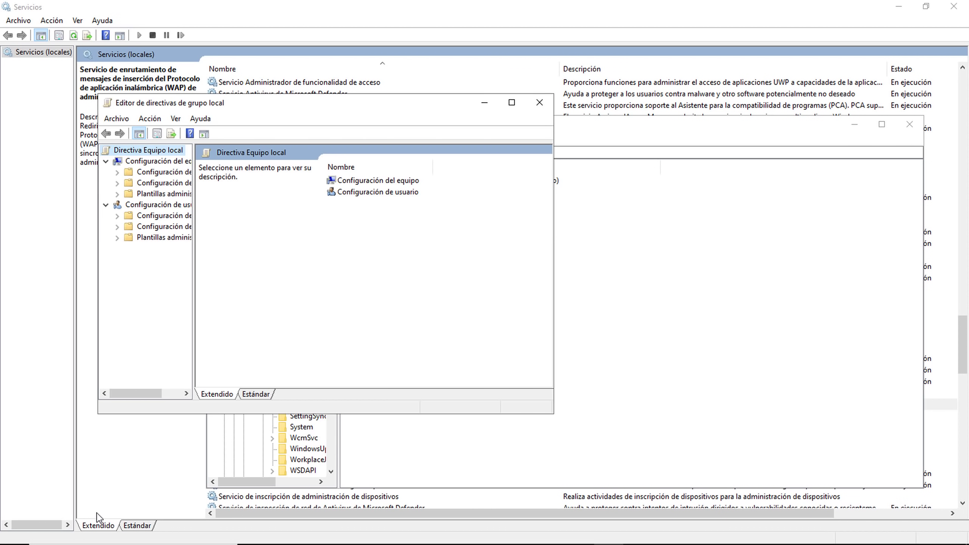
{"action": "double_click", "coordinate": [283, 107]}
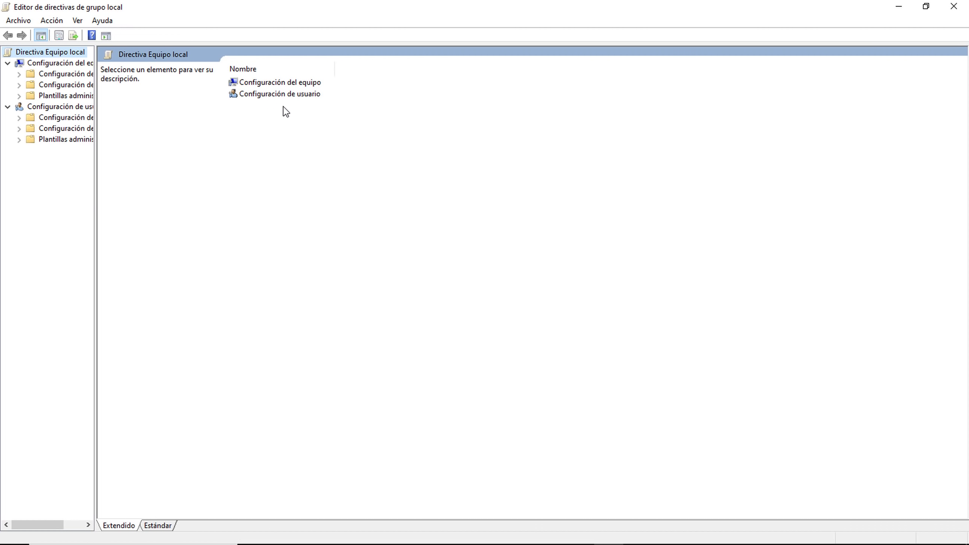
Step: Open Recopilación de datos y versiones preliminares under Configuración del equipo > Plantillas administrativas > Componentes de Windows
{"action": "left_click_drag", "start_coordinate": [94, 202], "coordinate": [213, 210]}
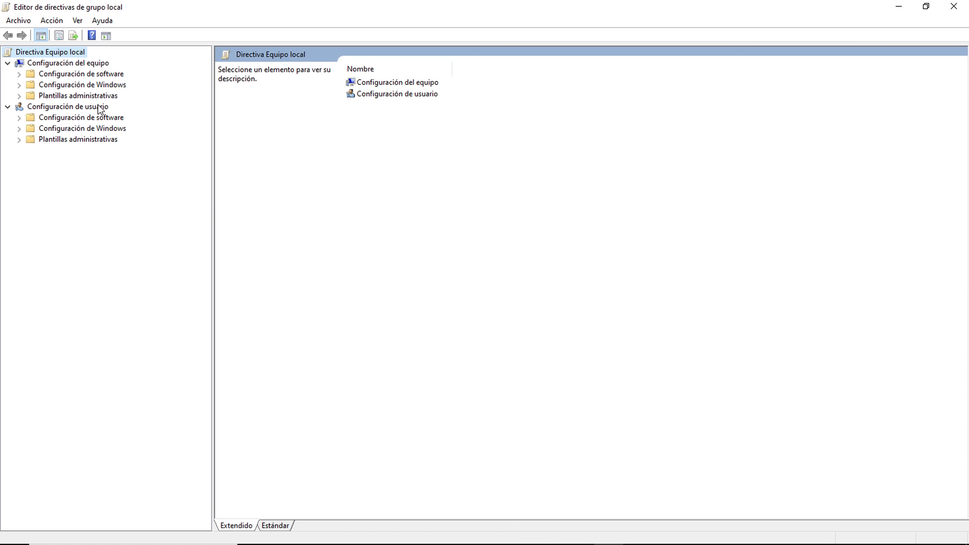
{"action": "left_click", "coordinate": [20, 96]}
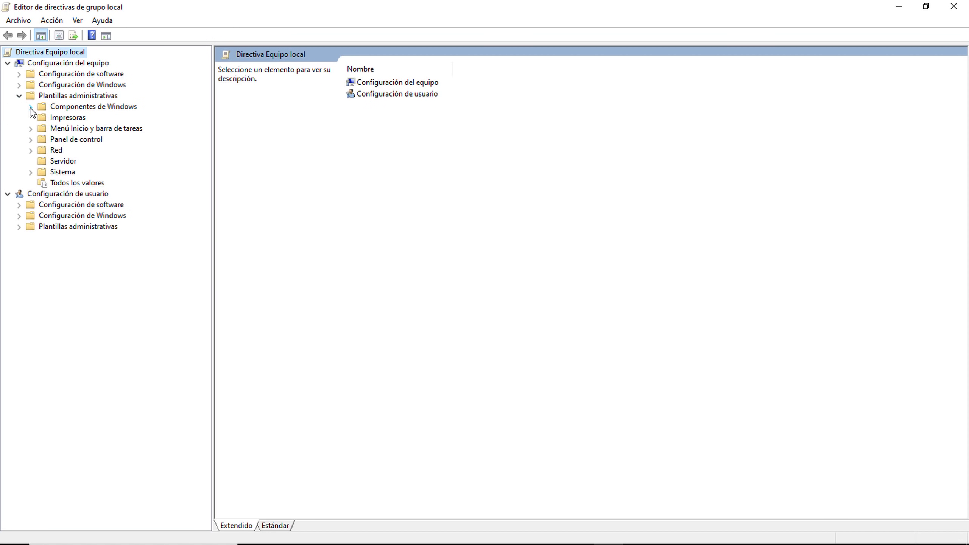
{"action": "left_click", "coordinate": [31, 107]}
{"action": "left_click", "coordinate": [112, 139]}
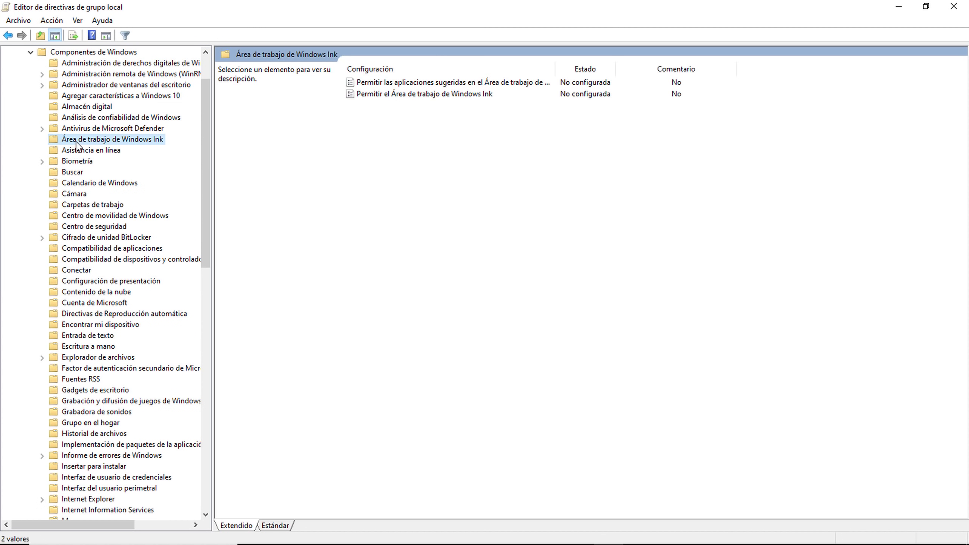
{"action": "scroll", "coordinate": [126, 344], "scroll_direction": "down", "scroll_amount": 6}
{"action": "left_click", "coordinate": [148, 510]}
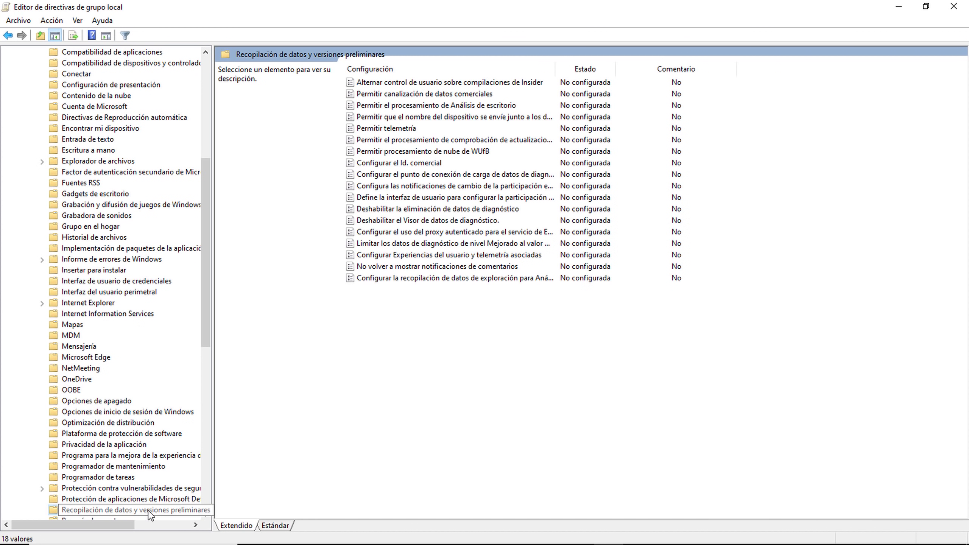
Step: Set the Permitir telemetría policy to Habilitada with the diagnostic data level 0: seguridad
{"action": "double_click", "coordinate": [387, 129]}
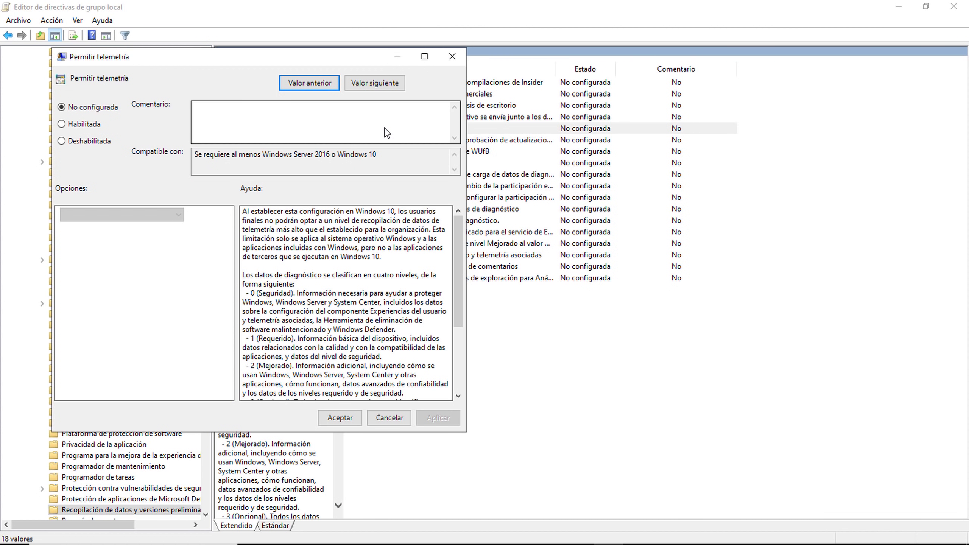
{"action": "left_click", "coordinate": [87, 127]}
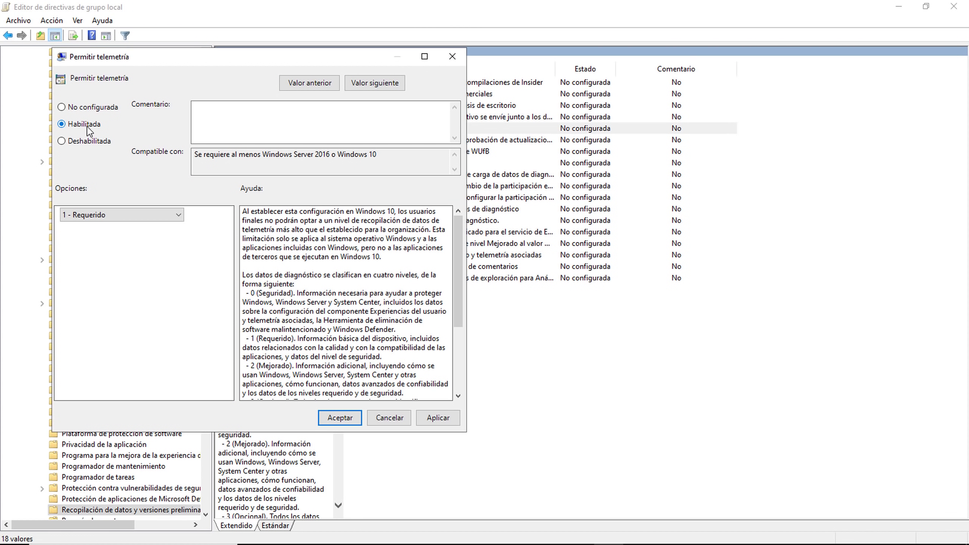
{"action": "left_click", "coordinate": [103, 215]}
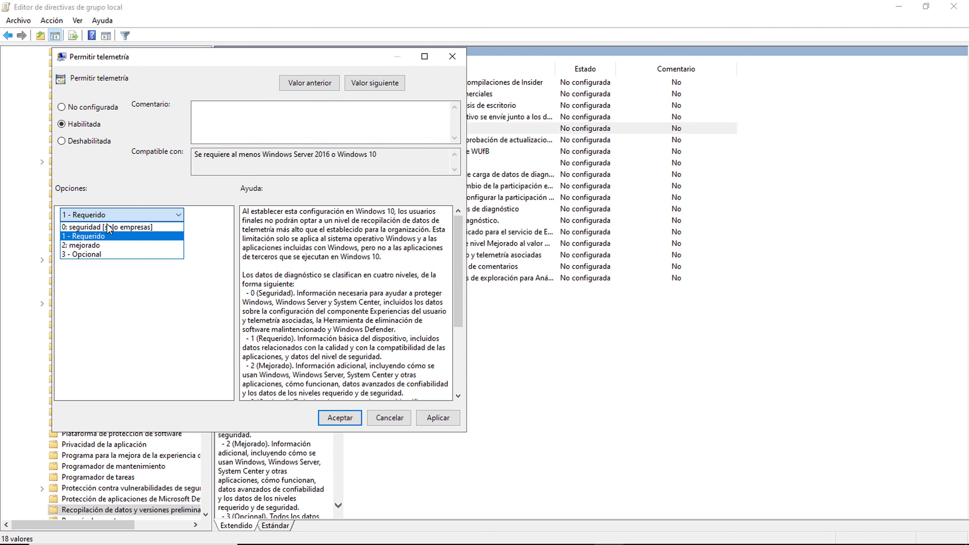
{"action": "left_click", "coordinate": [127, 228]}
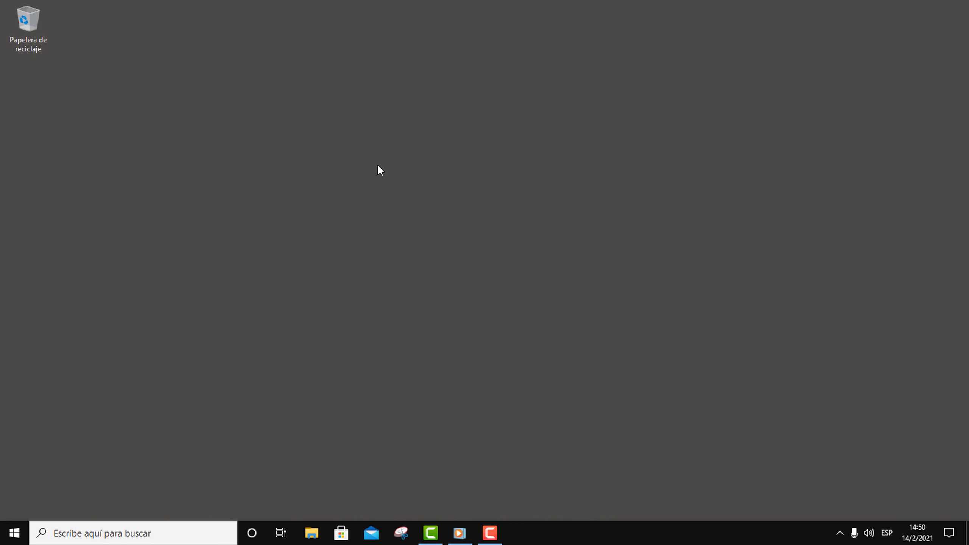
Step: Switch to the Task Scheduler by searching Windows for "programa" and opening Programador de tareas
{"action": "left_click", "coordinate": [13, 535]}
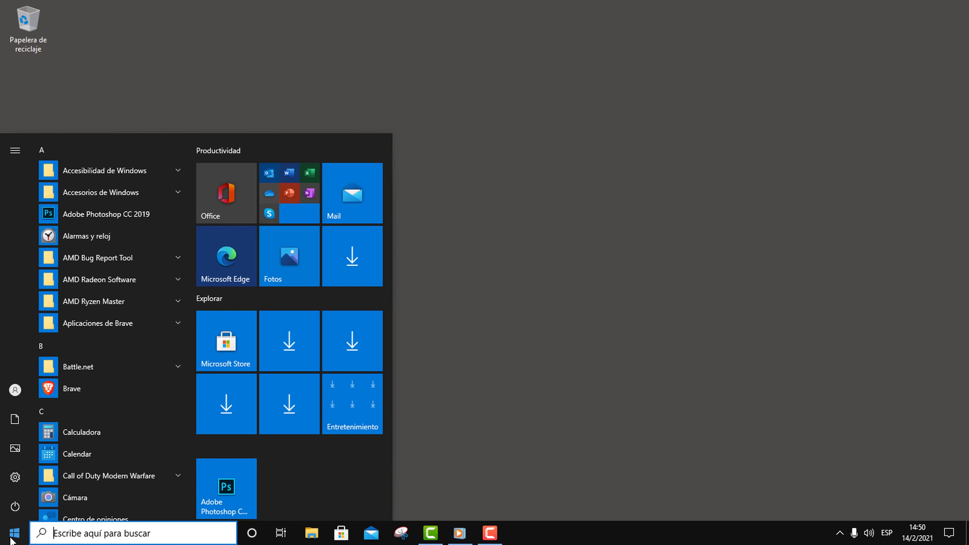
{"action": "type", "text": "programa"}
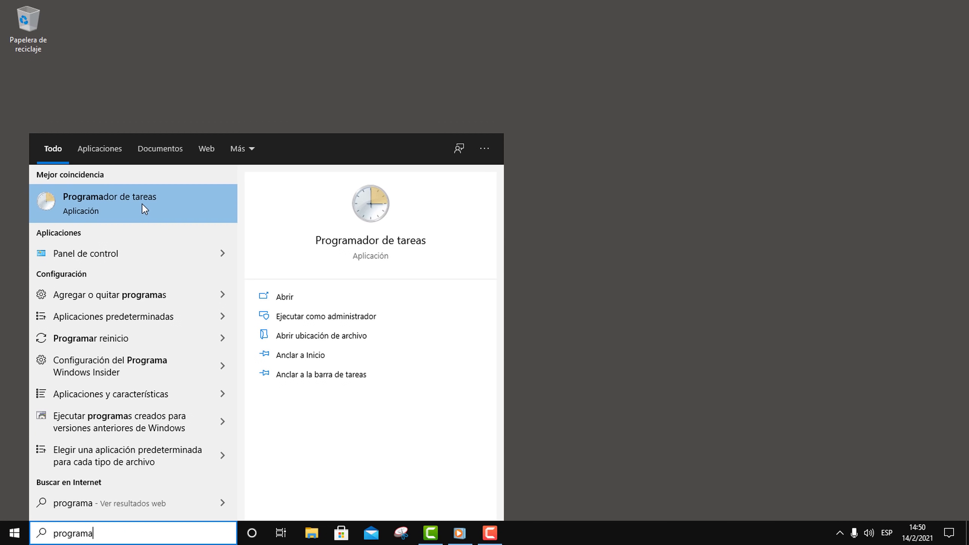
{"action": "left_click", "coordinate": [143, 204]}
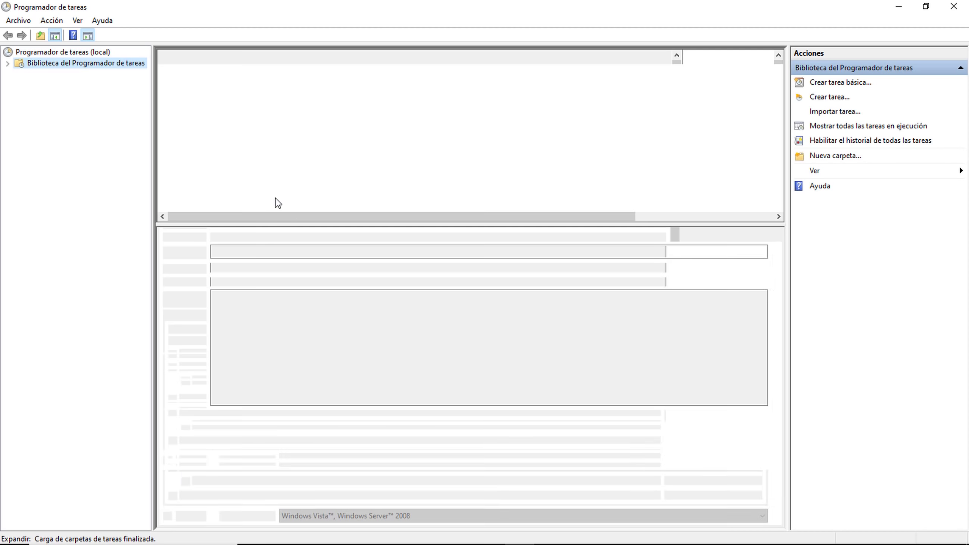
Step: Open the Application Experience folder under Microsoft > Windows in the task scheduler library
{"action": "left_click", "coordinate": [7, 64]}
{"action": "left_click", "coordinate": [19, 74]}
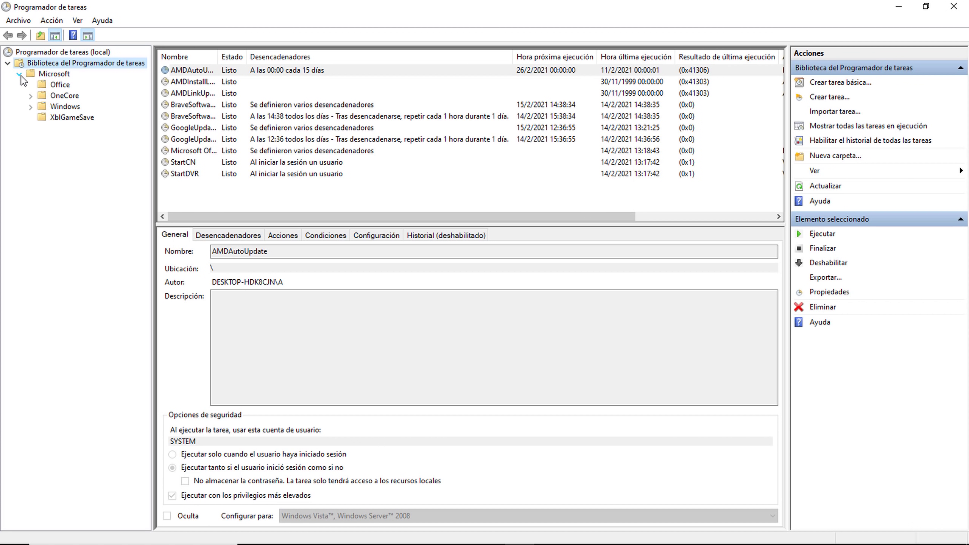
{"action": "left_click", "coordinate": [31, 108]}
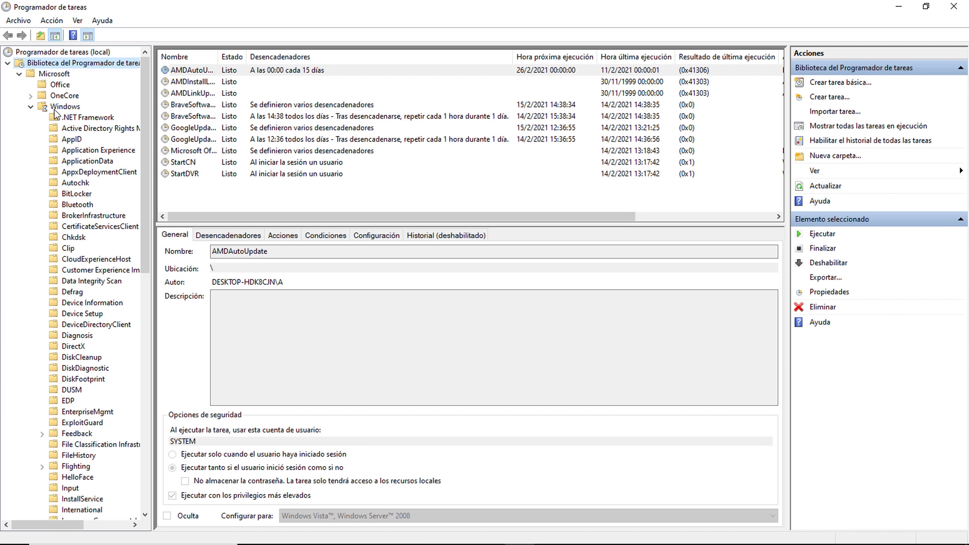
{"action": "left_click", "coordinate": [106, 150]}
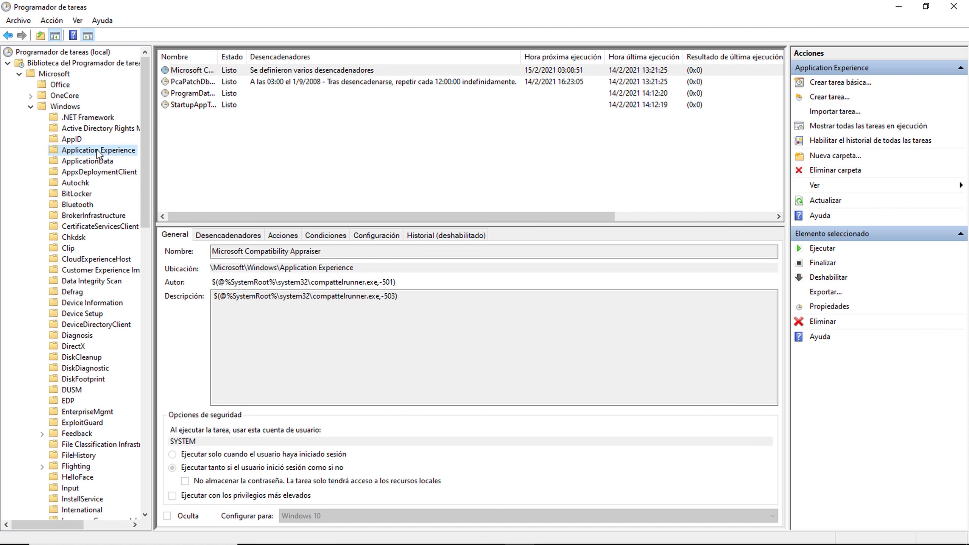
Step: Disable the Microsoft Compatibility Appraiser, ProgramDataUpdater and StartupAppTask tasks in the Application Experience folder
{"action": "right_click", "coordinate": [192, 72]}
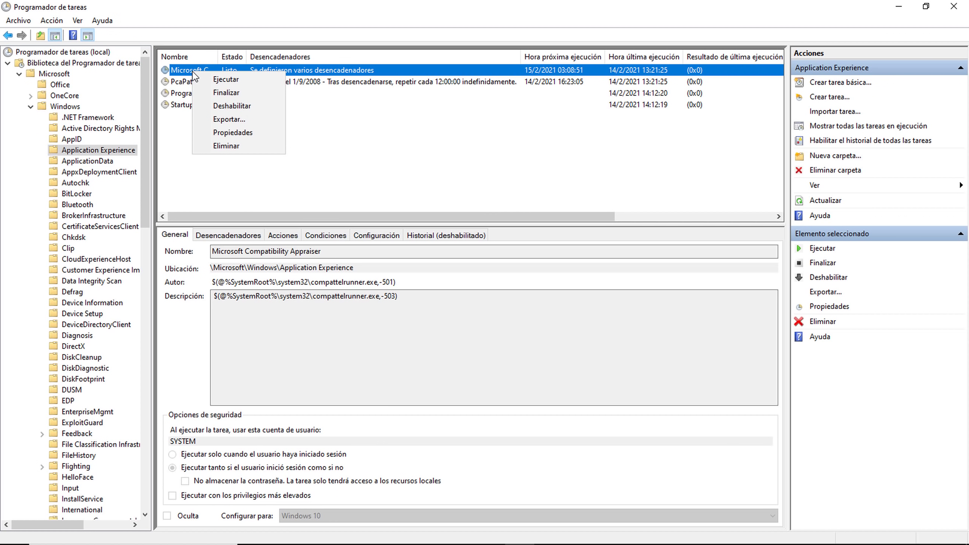
{"action": "left_click", "coordinate": [230, 106]}
{"action": "right_click", "coordinate": [196, 95]}
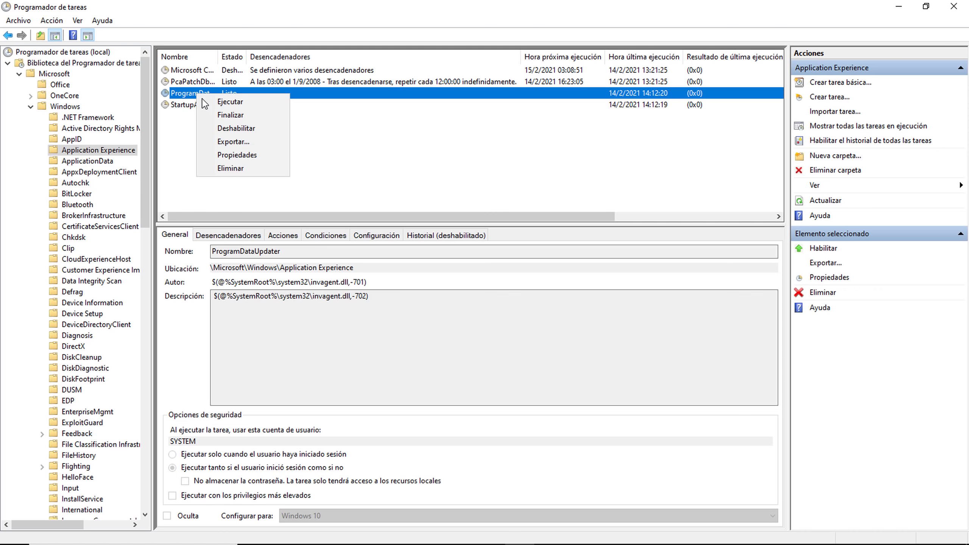
{"action": "left_click", "coordinate": [232, 133]}
{"action": "left_click", "coordinate": [204, 106]}
{"action": "right_click", "coordinate": [201, 108]}
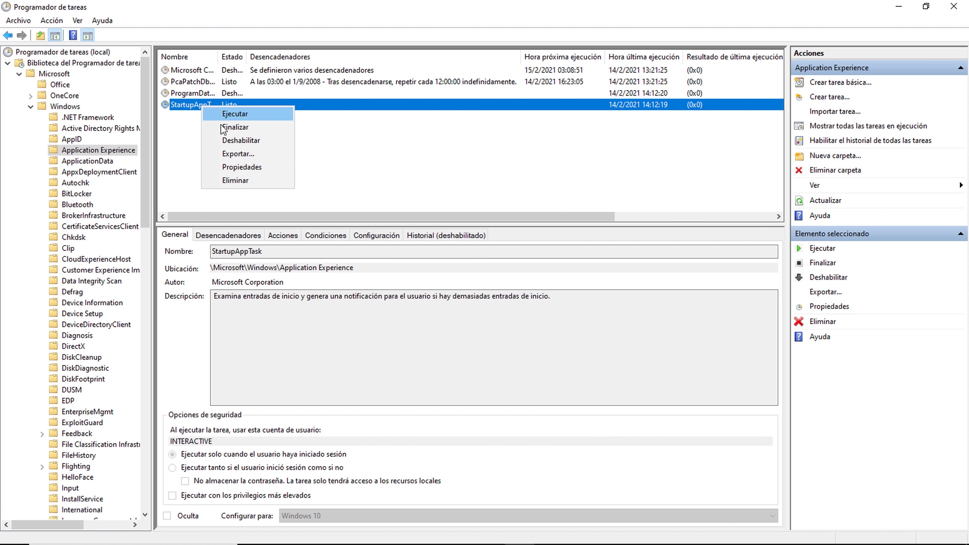
{"action": "left_click", "coordinate": [235, 141]}
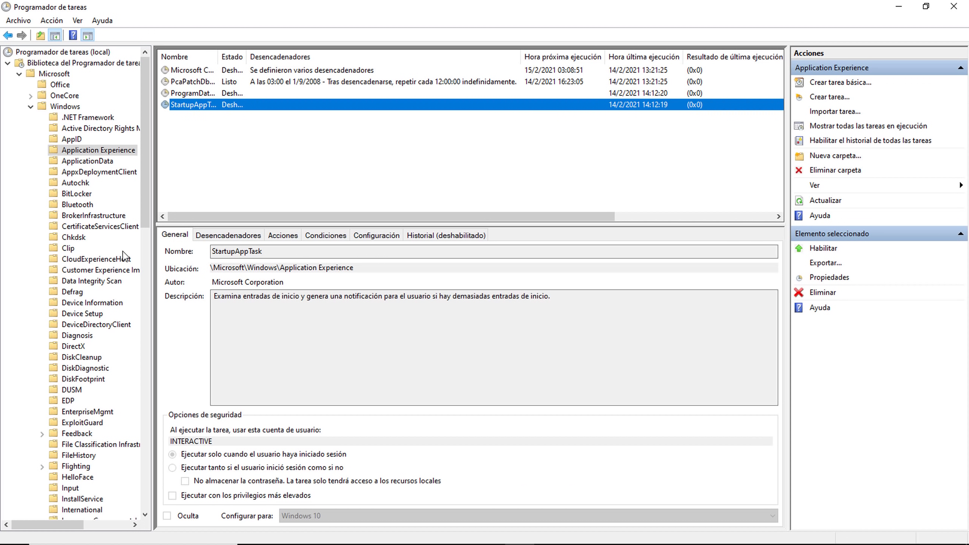
Step: Disable the Consolidator and UsbCeip tasks in the Customer Experience Improvement Program folder
{"action": "left_click", "coordinate": [124, 271]}
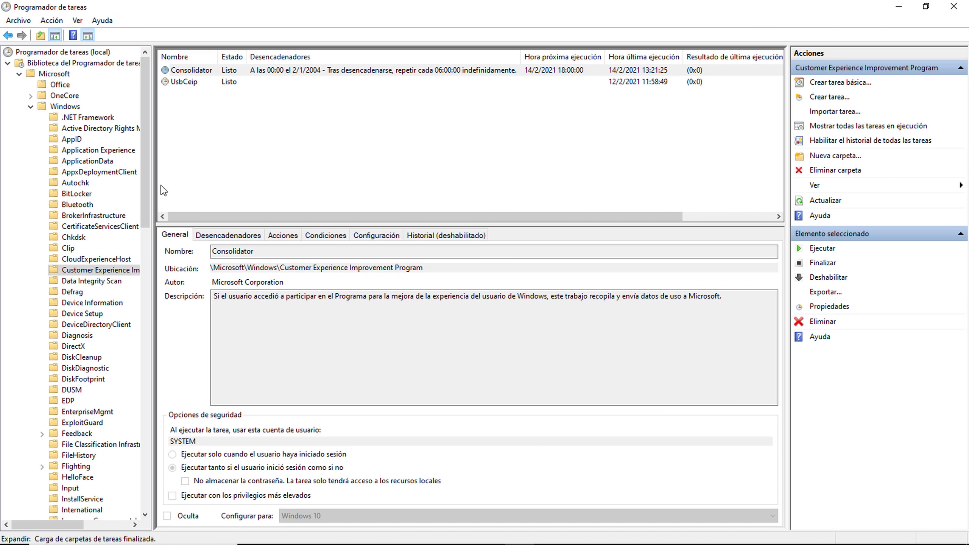
{"action": "right_click", "coordinate": [193, 73]}
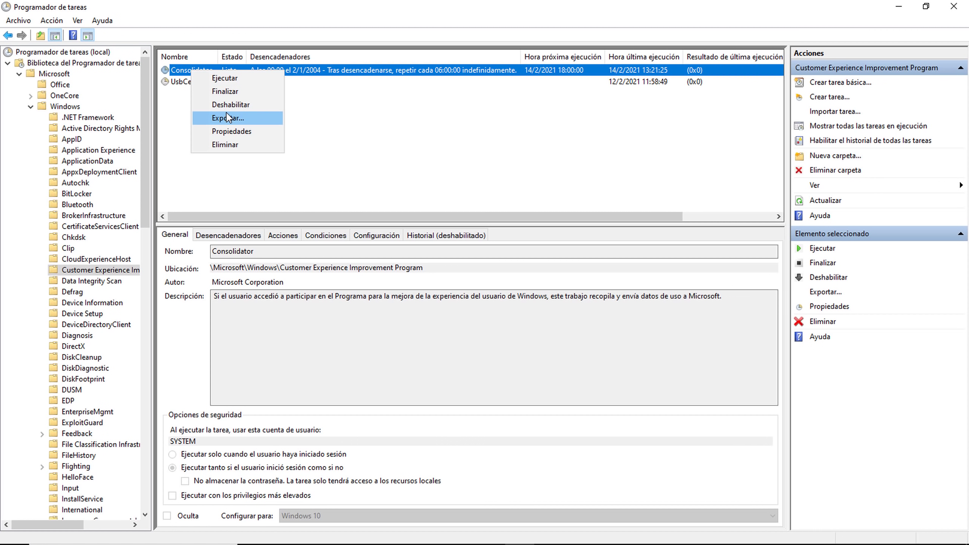
{"action": "left_click", "coordinate": [229, 105]}
{"action": "right_click", "coordinate": [190, 82]}
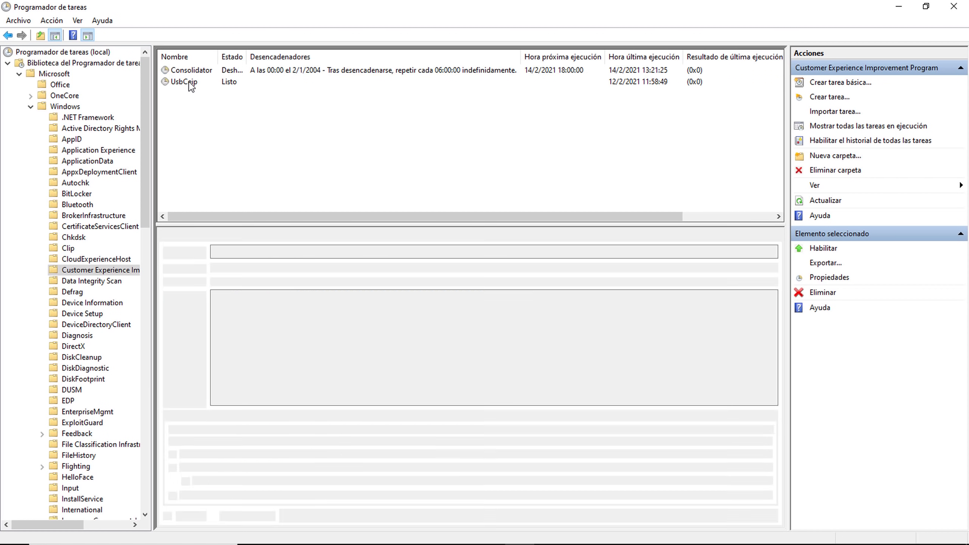
{"action": "left_click", "coordinate": [229, 116]}
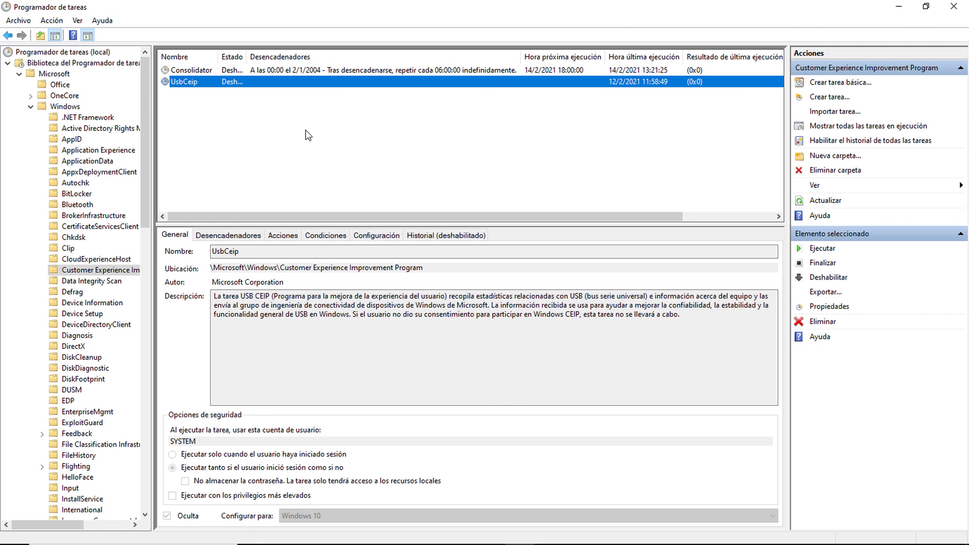
{"action": "left_click", "coordinate": [288, 83]}
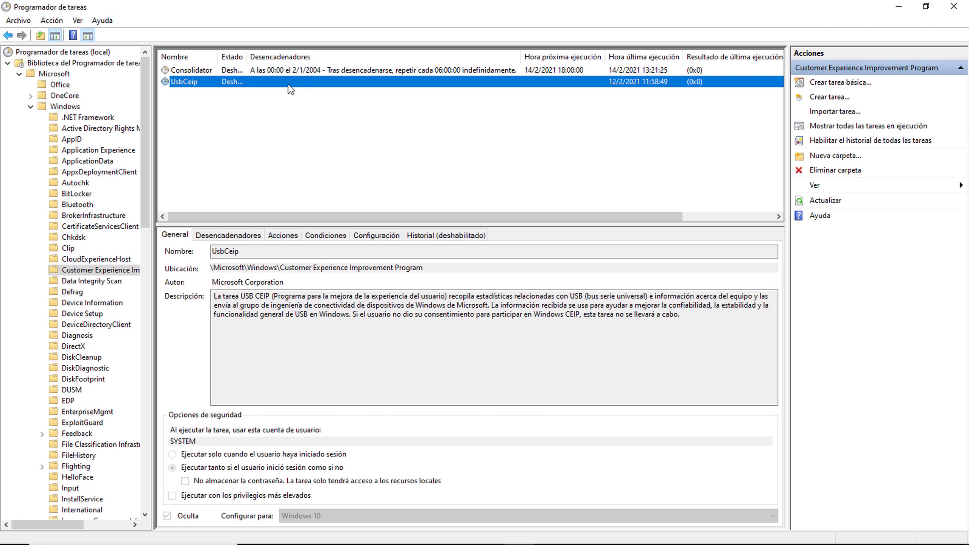